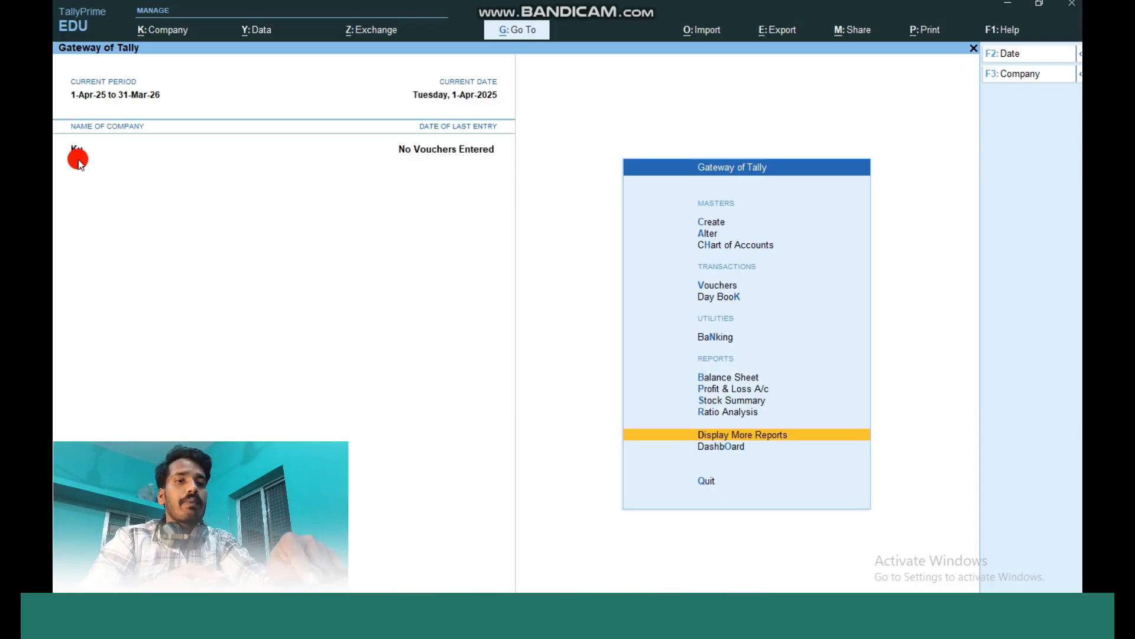
- Shut the currently open company Ku and confirm closing it
{"action": "key", "text": "F3"}
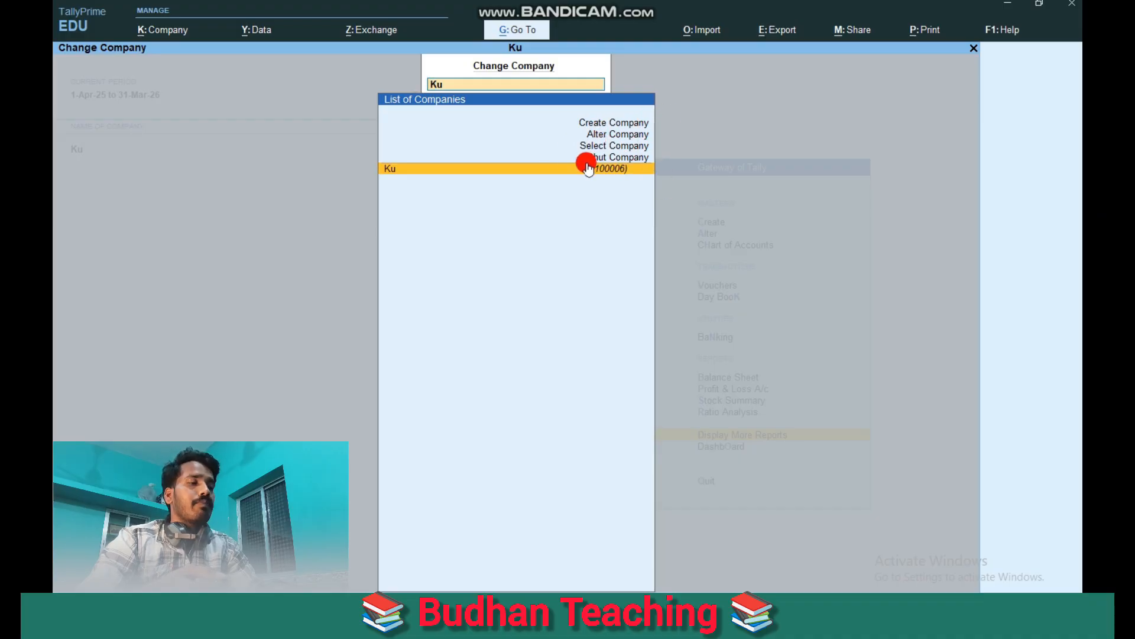
{"action": "left_click", "coordinate": [621, 159]}
{"action": "left_click", "coordinate": [620, 157]}
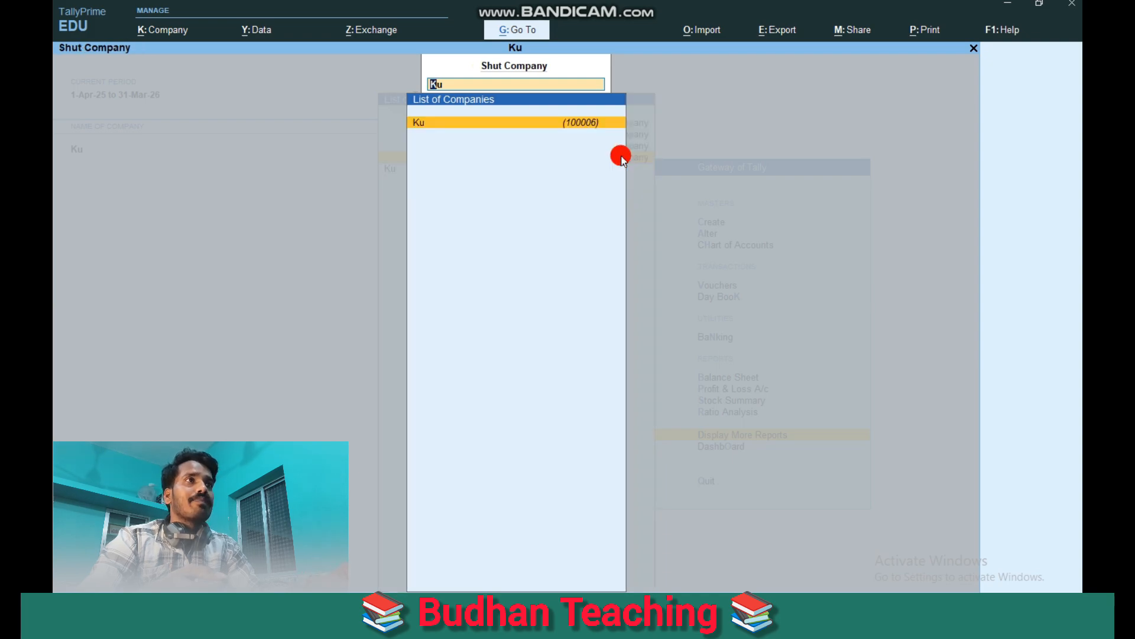
{"action": "left_click", "coordinate": [621, 158]}
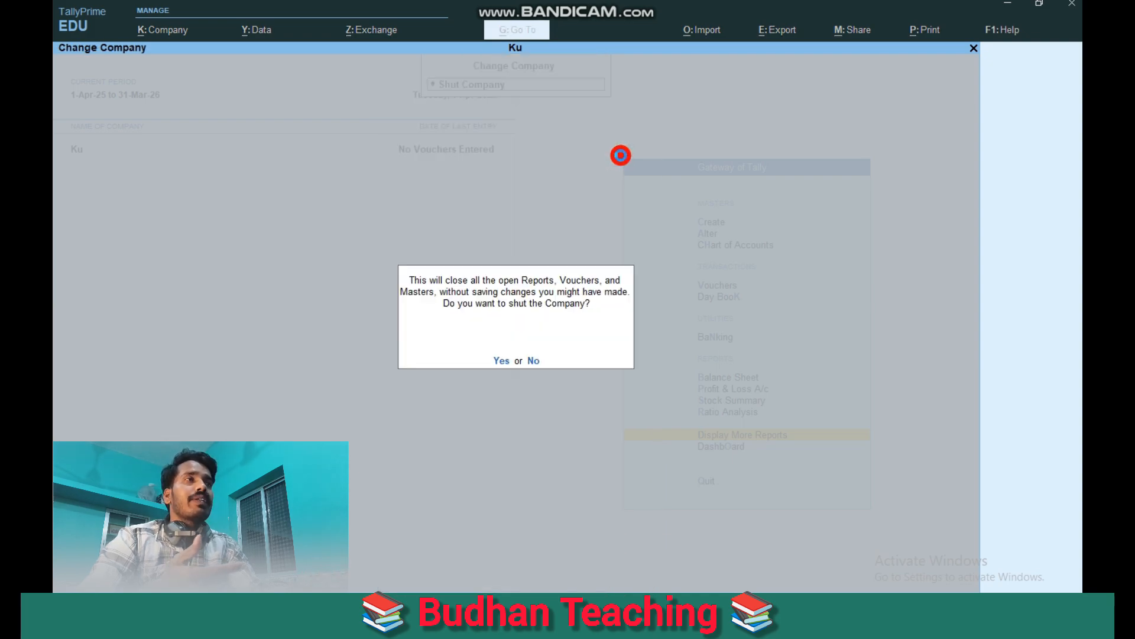
{"action": "key", "text": "y"}
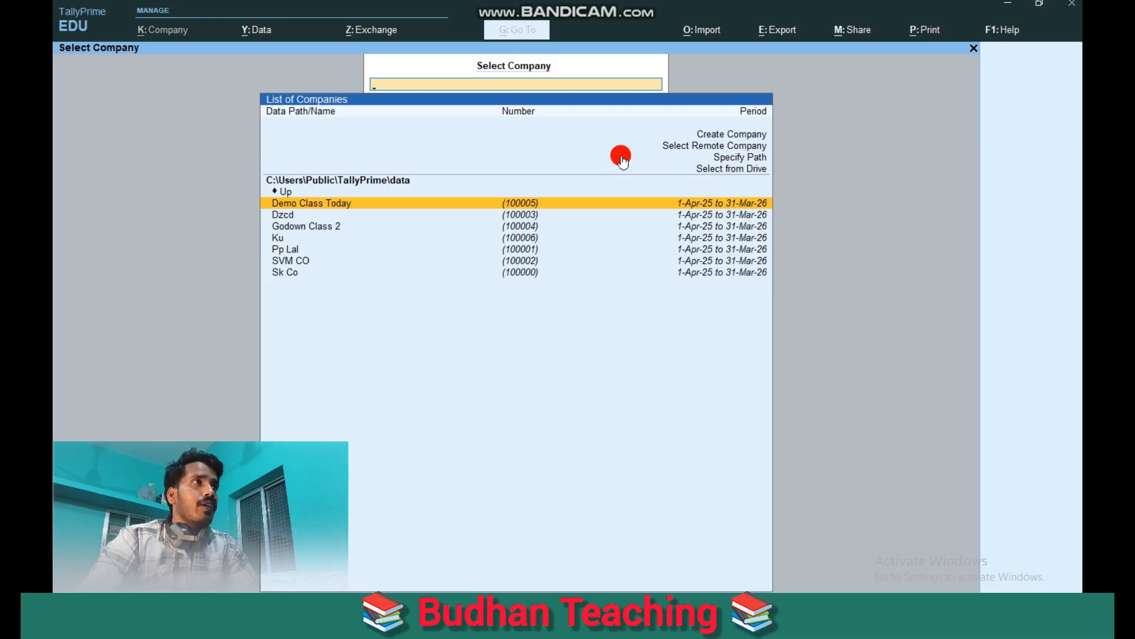
- Start a new company named Cost Centre & Cost Category, keeping the same mailing name and leaving the address blank
{"action": "key", "text": "Up"}
{"action": "key", "text": "Up"}
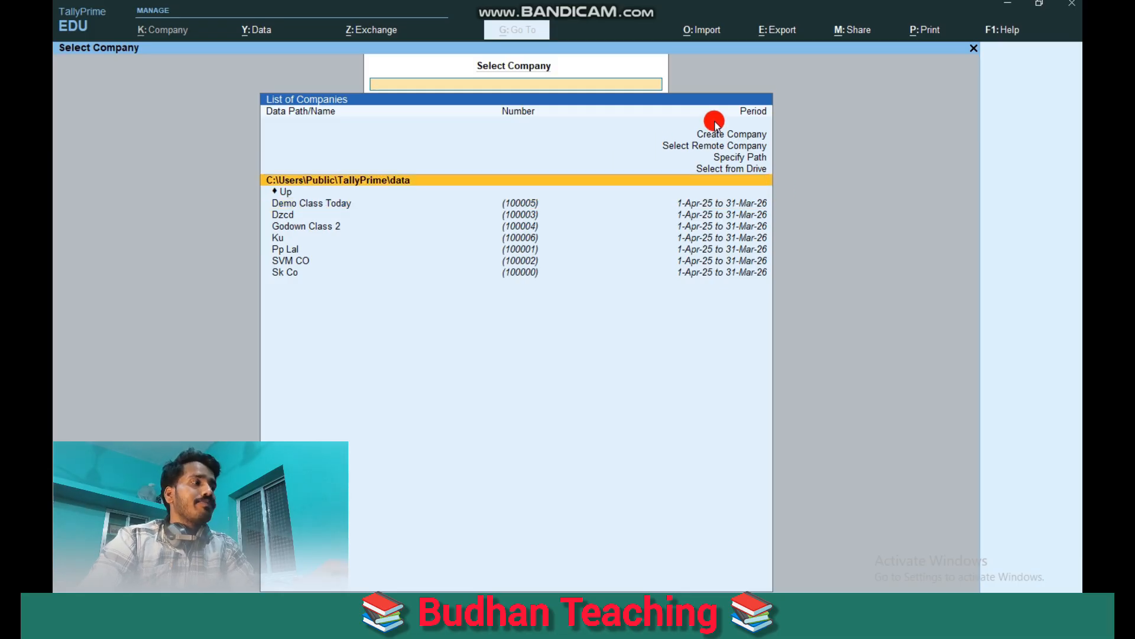
{"action": "key", "text": "Up"}
{"action": "key", "text": "Up"}
{"action": "key", "text": "Up"}
{"action": "key", "text": "Up"}
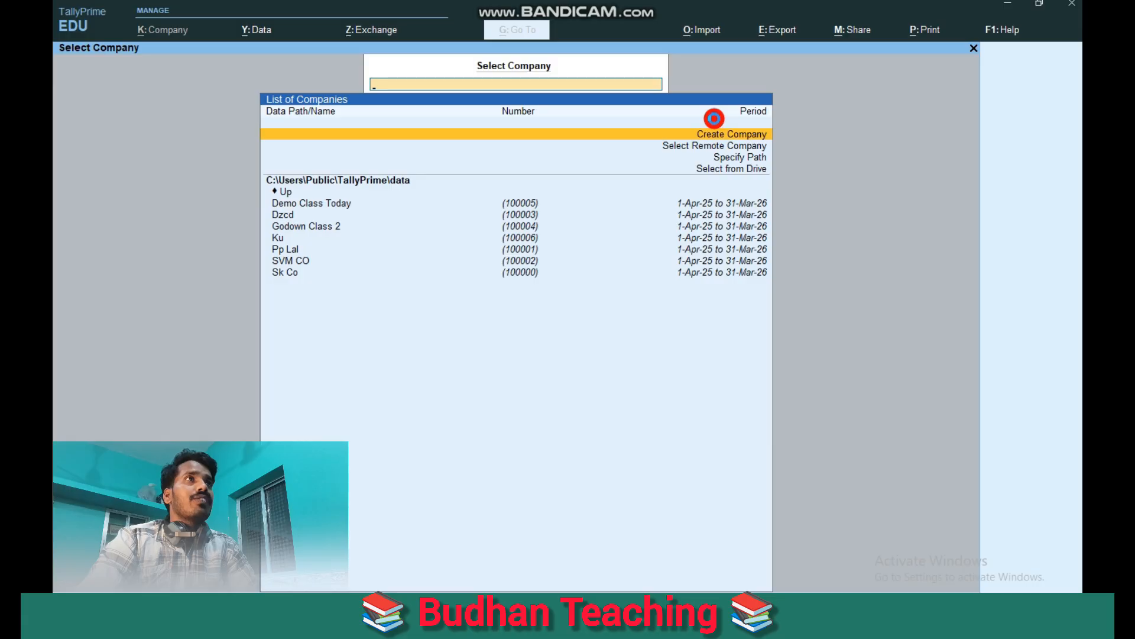
{"action": "left_click", "coordinate": [713, 118]}
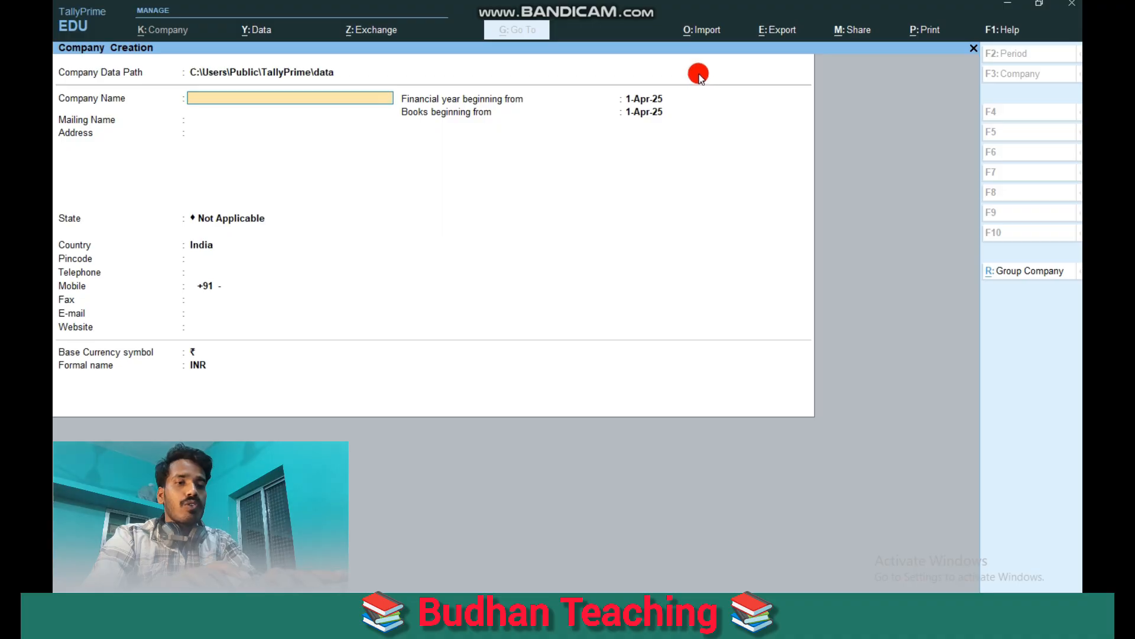
{"action": "type", "text": "Cost "}
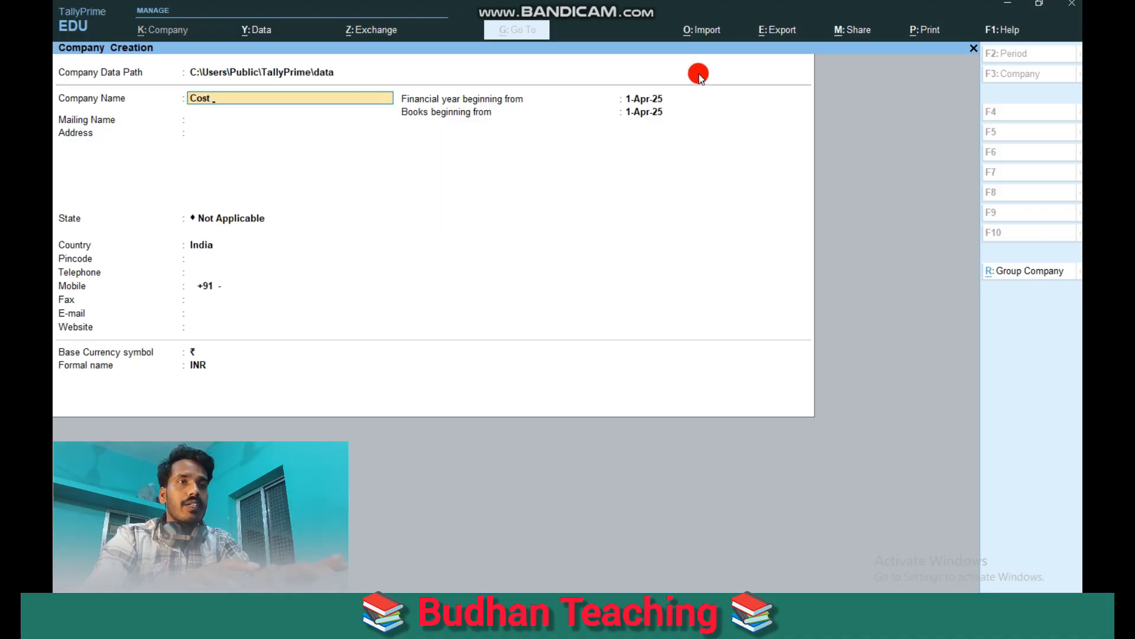
{"action": "type", "text": "Centre"}
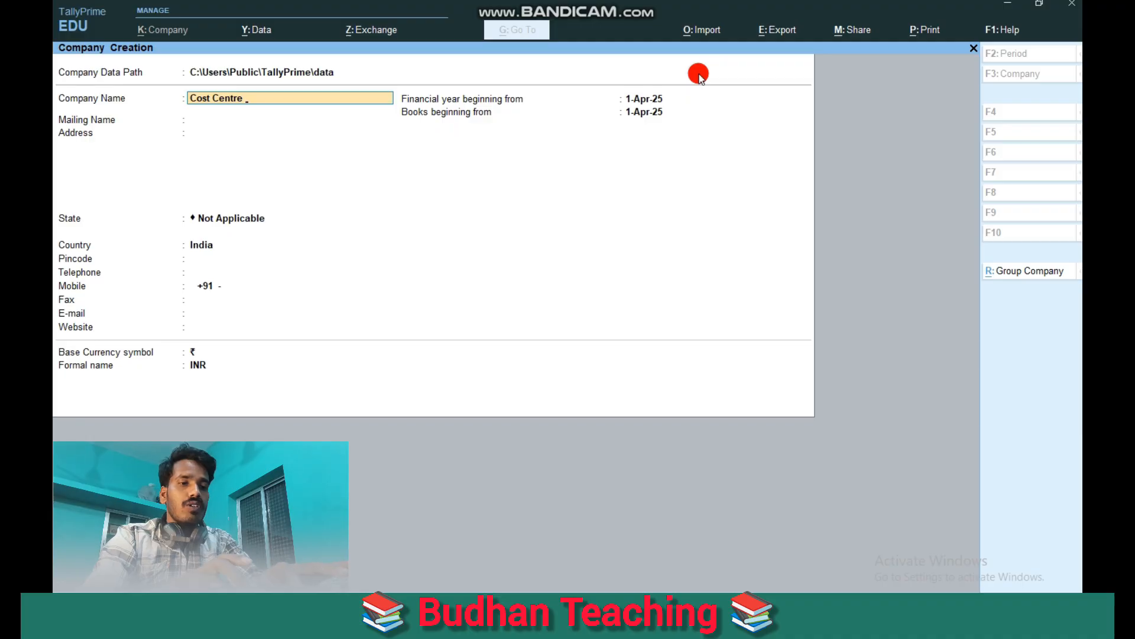
{"action": "type", "text": " & cost Cat"}
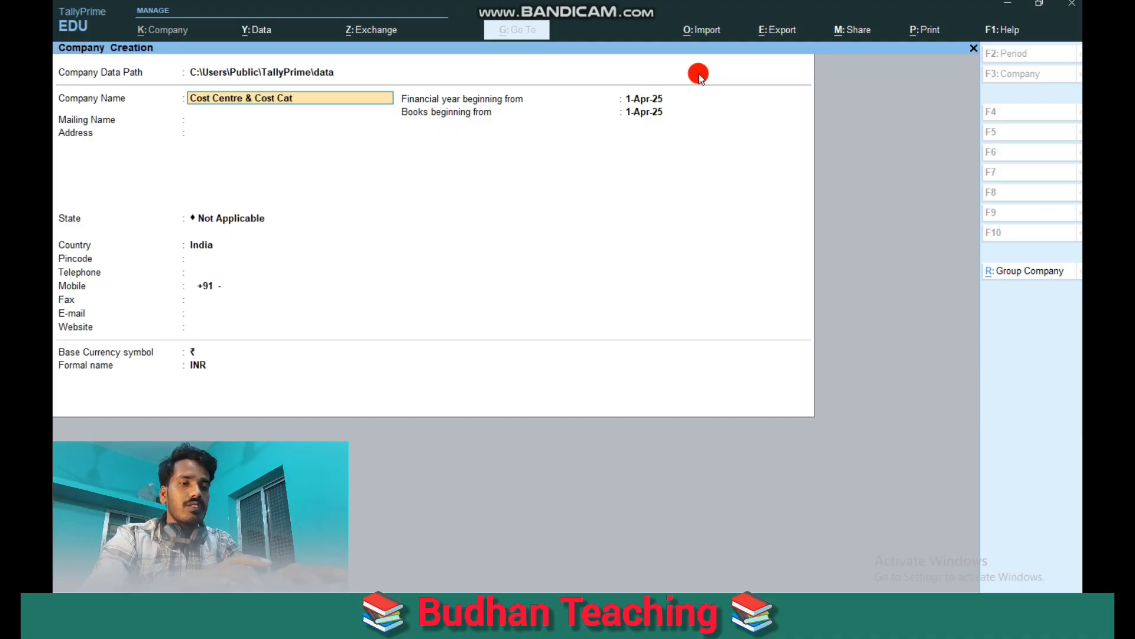
{"action": "type", "text": "egory"}
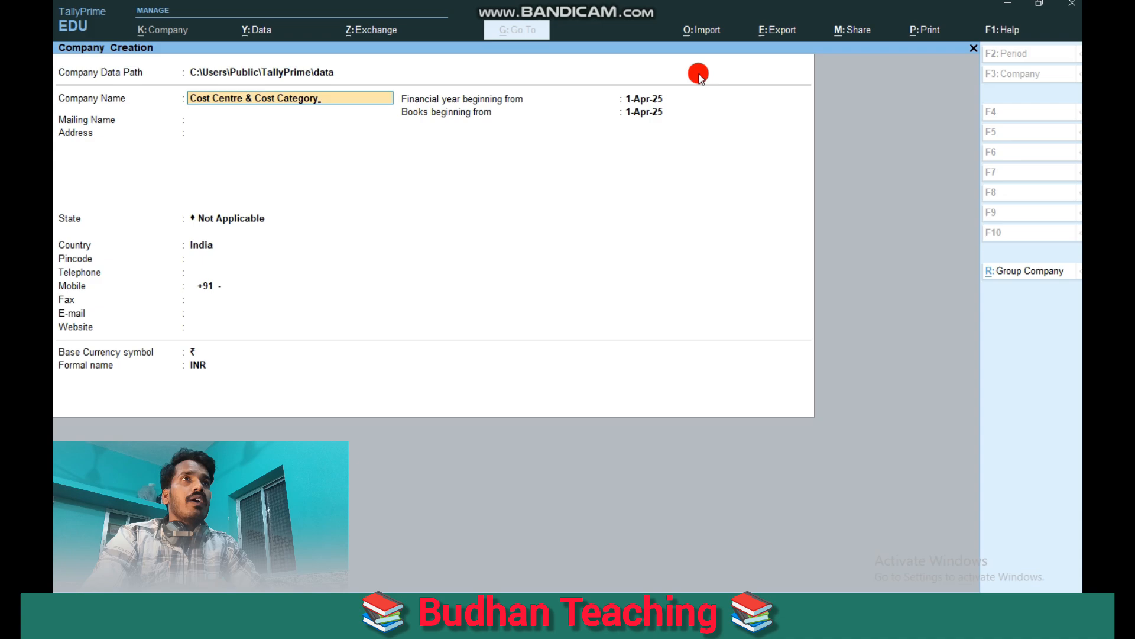
{"action": "key", "text": "Return"}
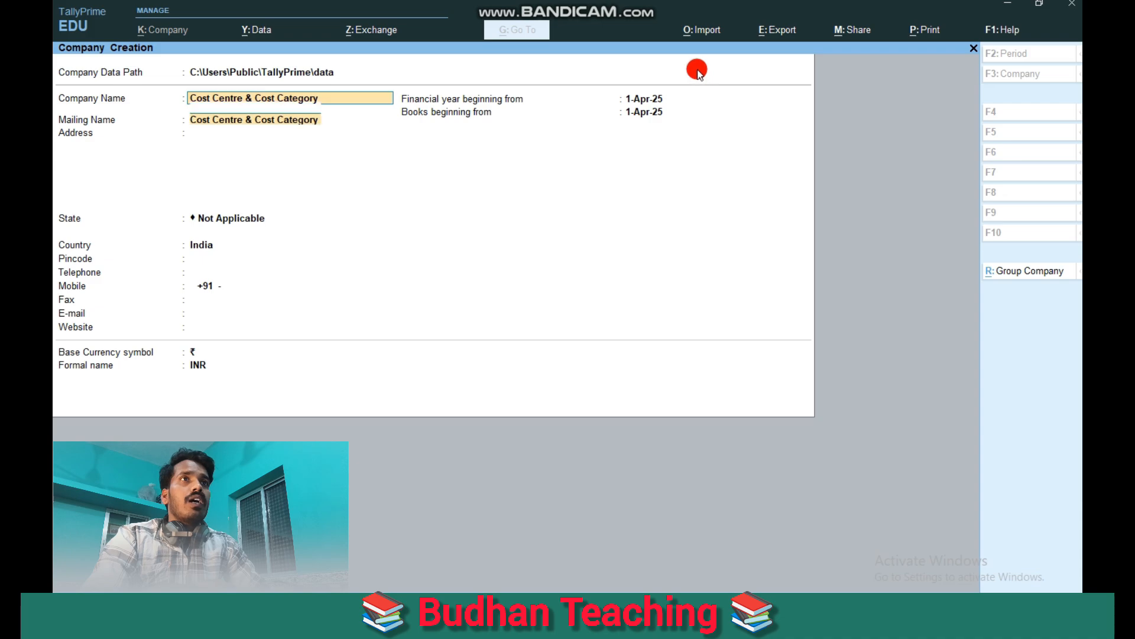
{"action": "key", "text": "Return"}
{"action": "key", "text": "Return"}
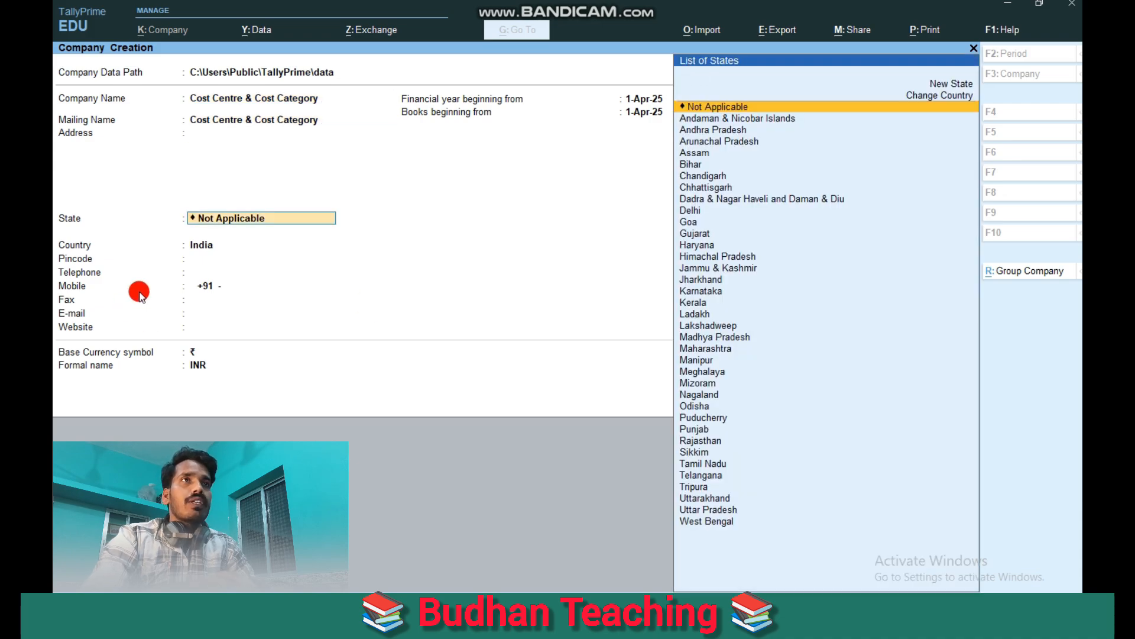
- Set the company's state to West Bengal, leave the contact details blank, and accept the company creation
{"action": "type", "text": "W"}
{"action": "key", "text": "Return"}
{"action": "key", "text": "Return"}
{"action": "key", "text": "Return"}
{"action": "key", "text": "Return"}
{"action": "key", "text": "Return"}
{"action": "key", "text": "Return"}
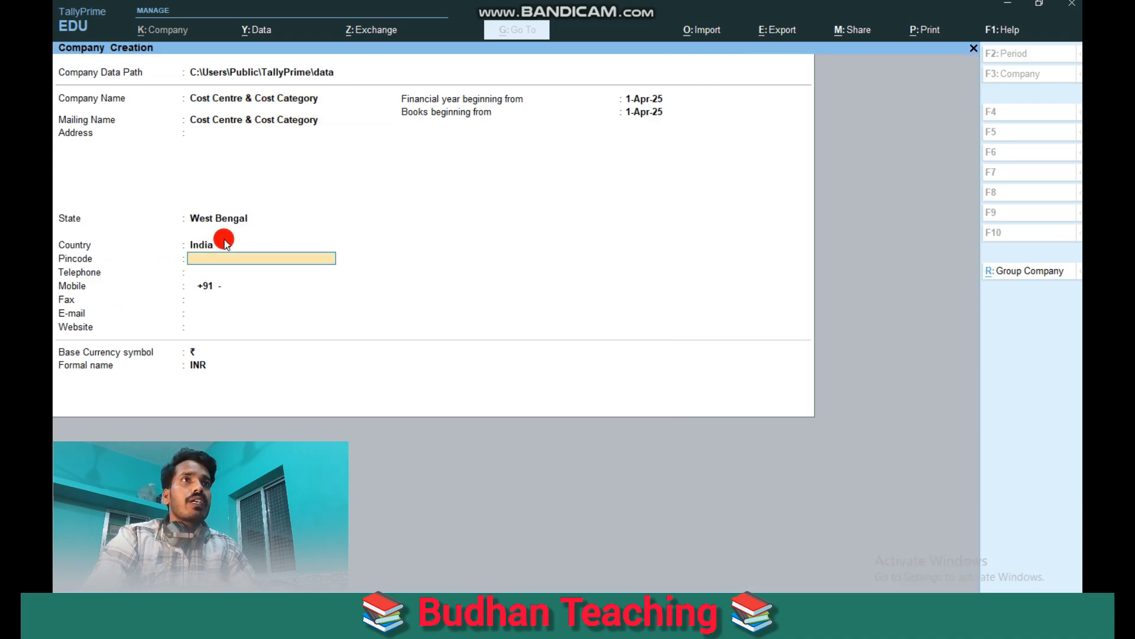
{"action": "key", "text": "Return"}
{"action": "key", "text": "Return"}
{"action": "key", "text": "Return"}
{"action": "key", "text": "Return"}
{"action": "key", "text": "Return"}
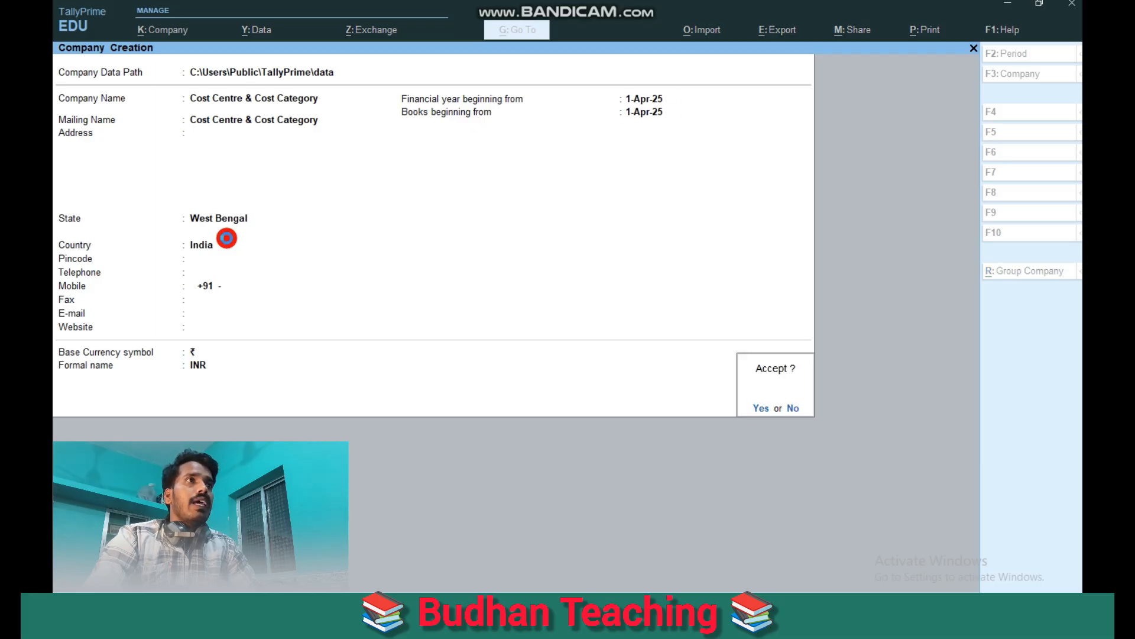
{"action": "key", "text": "Return"}
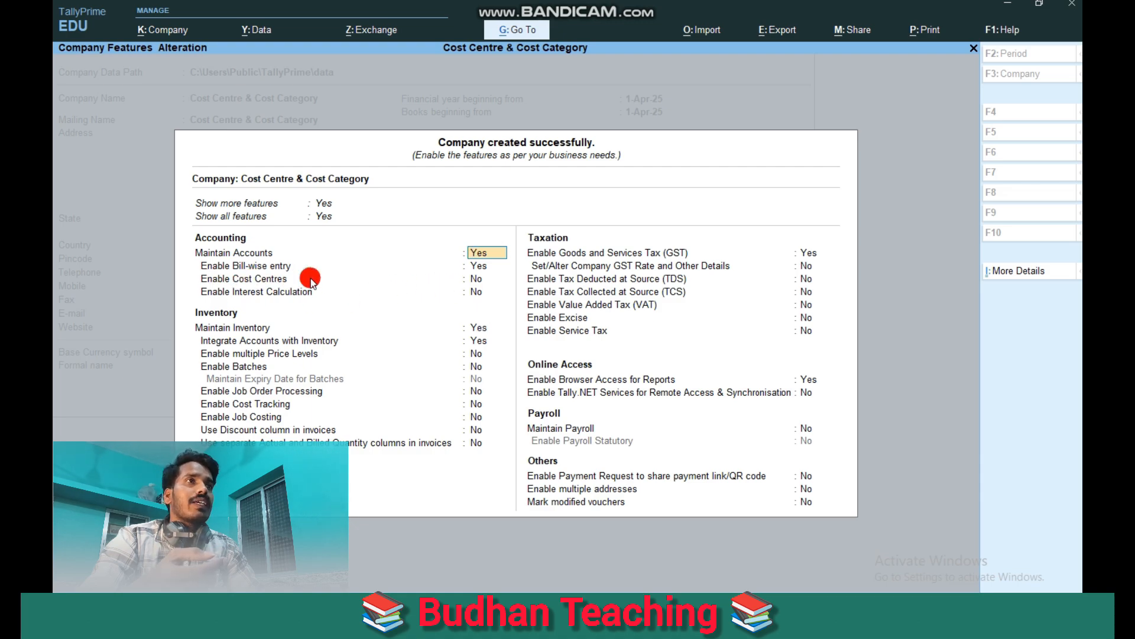
- Enable Cost Centres in the new company's accounting features
{"action": "left_click", "coordinate": [476, 280]}
{"action": "type", "text": "y"}
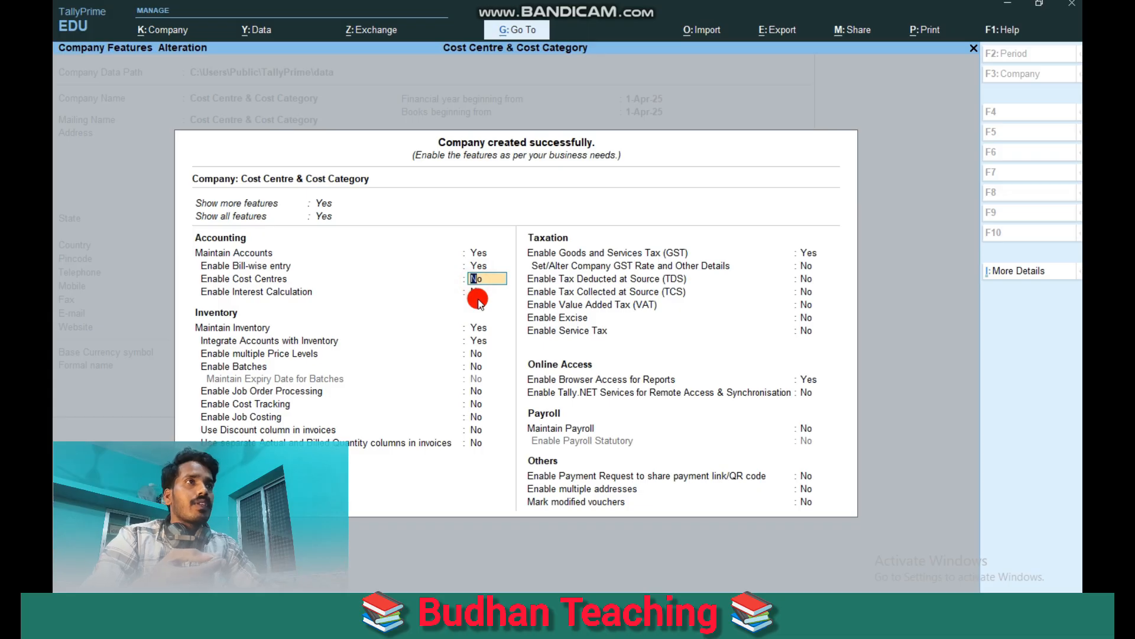
{"action": "key", "text": "Return"}
- Disable Goods and Services Tax (GST), keep the other company features at their defaults, and save the feature settings
{"action": "key", "text": "Return"}
{"action": "key", "text": "Return"}
{"action": "key", "text": "Return"}
{"action": "key", "text": "Return"}
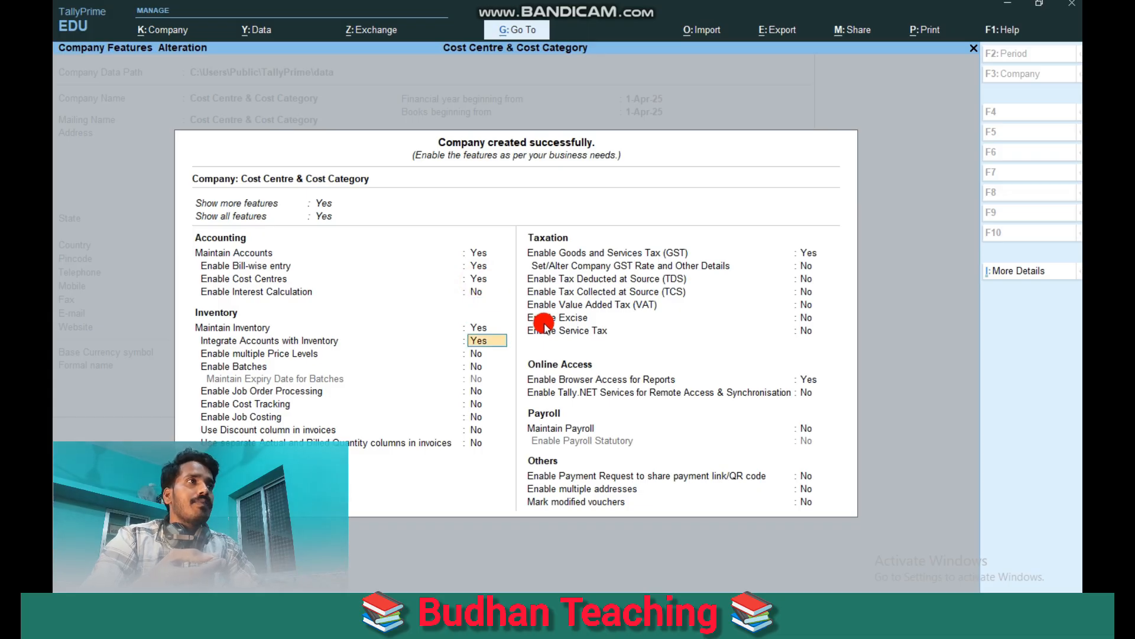
{"action": "key", "text": "Return"}
{"action": "key", "text": "Return"}
{"action": "key", "text": "Return"}
{"action": "key", "text": "Return"}
{"action": "key", "text": "Return"}
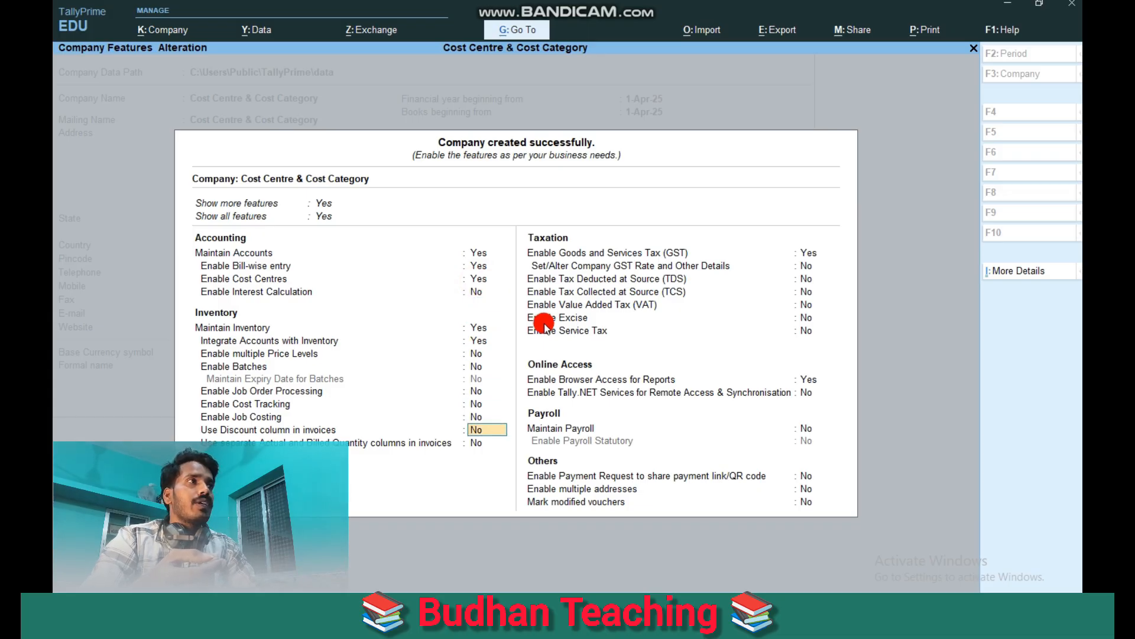
{"action": "key", "text": "Return"}
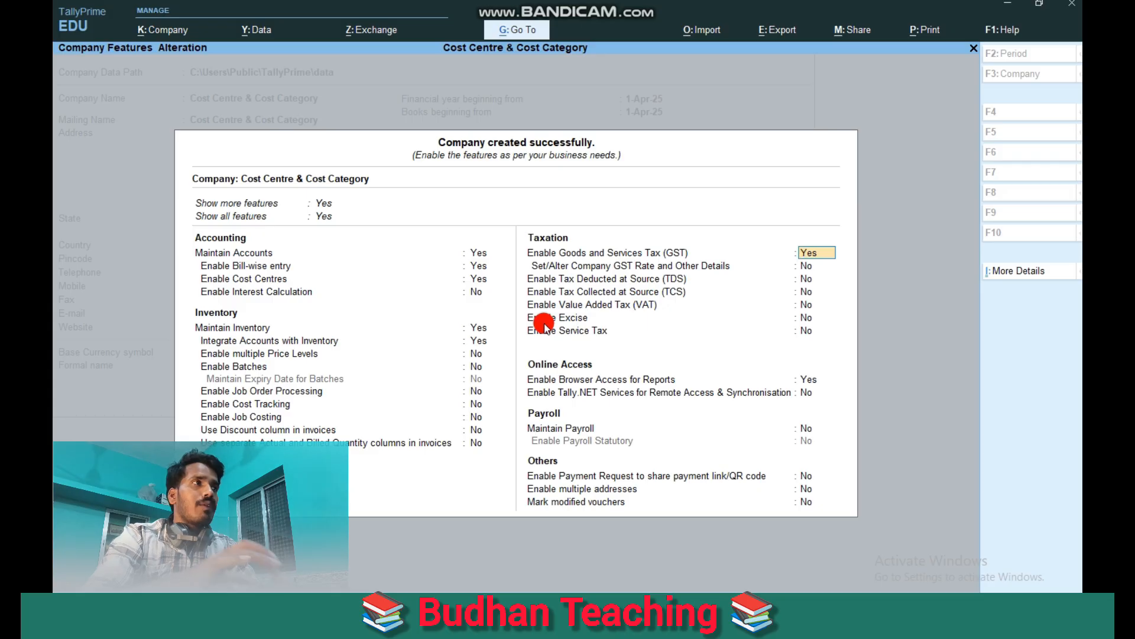
{"action": "key", "text": "n"}
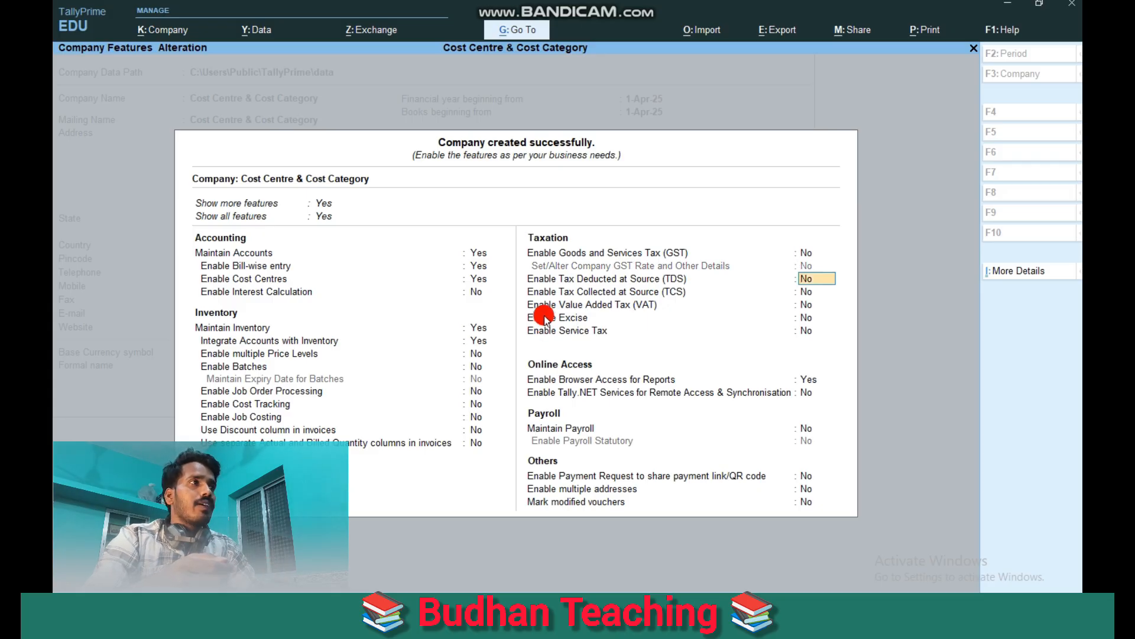
{"action": "key", "text": "Return"}
{"action": "key", "text": "Return"}
{"action": "key", "text": "Return"}
{"action": "key", "text": "Return"}
{"action": "key", "text": "Return"}
{"action": "key", "text": "Return"}
{"action": "key", "text": "Return"}
{"action": "key", "text": "Return"}
{"action": "key", "text": "Return"}
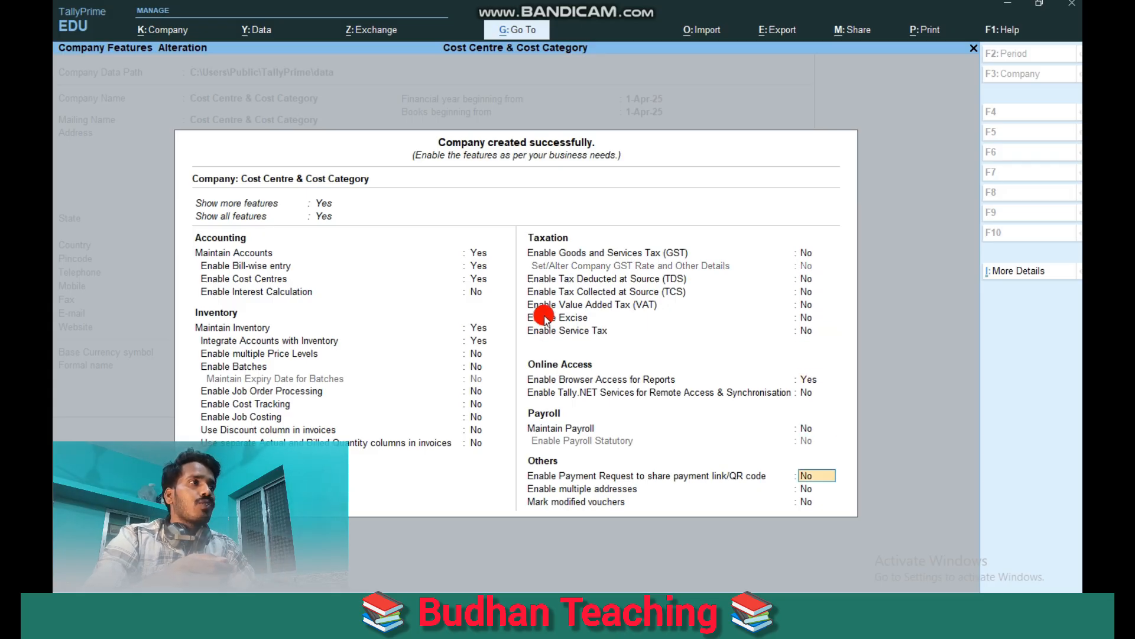
{"action": "key", "text": "Return"}
{"action": "key", "text": "Return"}
{"action": "key", "text": "Return"}
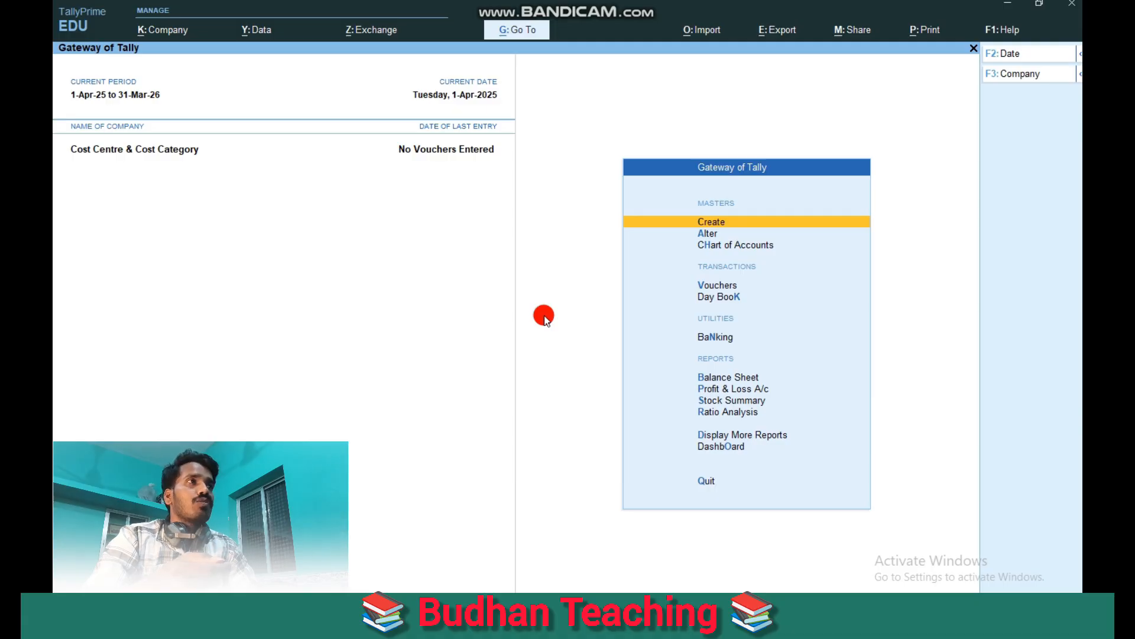
- Open master creation and expand the list of masters to include the additional types
{"action": "key", "text": "Return"}
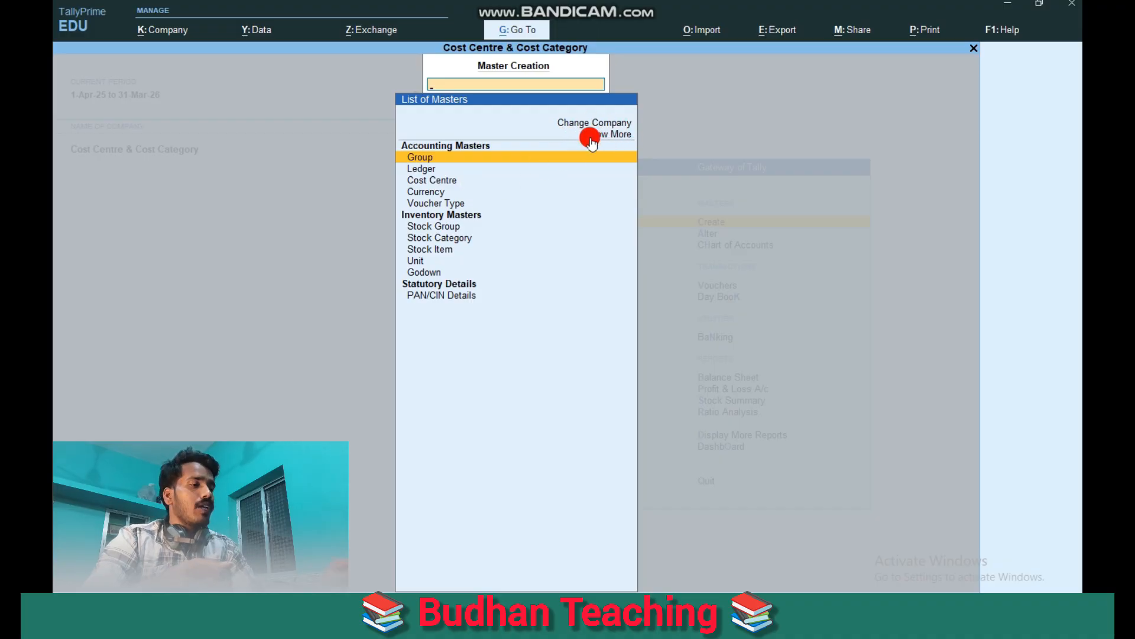
{"action": "key", "text": "Down"}
{"action": "key", "text": "Up"}
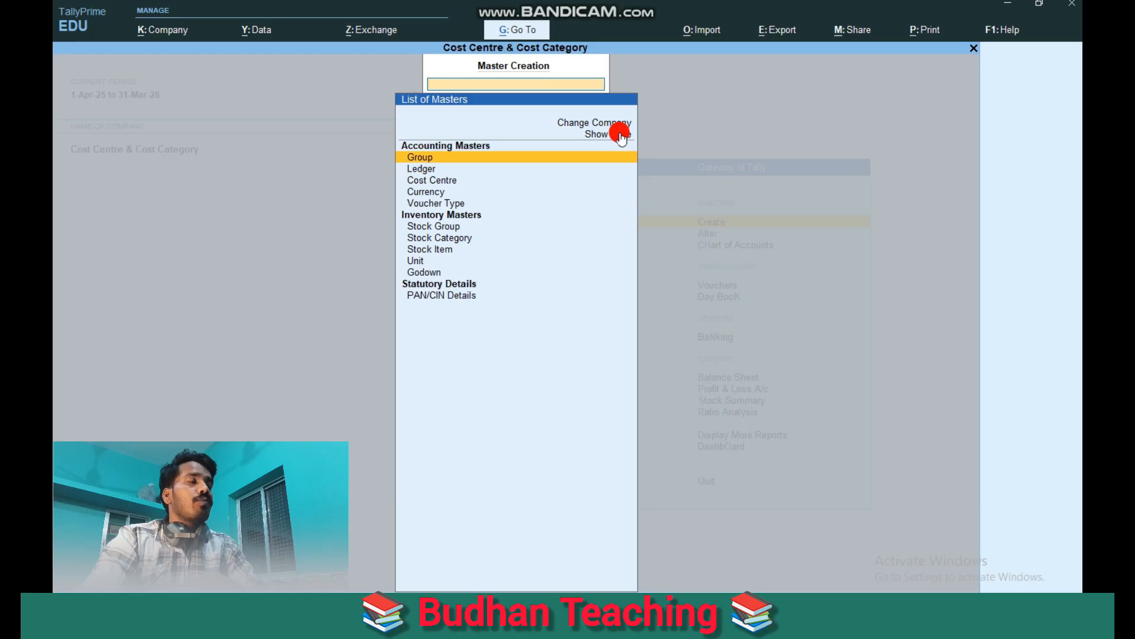
{"action": "key", "text": "Up"}
{"action": "left_click", "coordinate": [621, 135]}
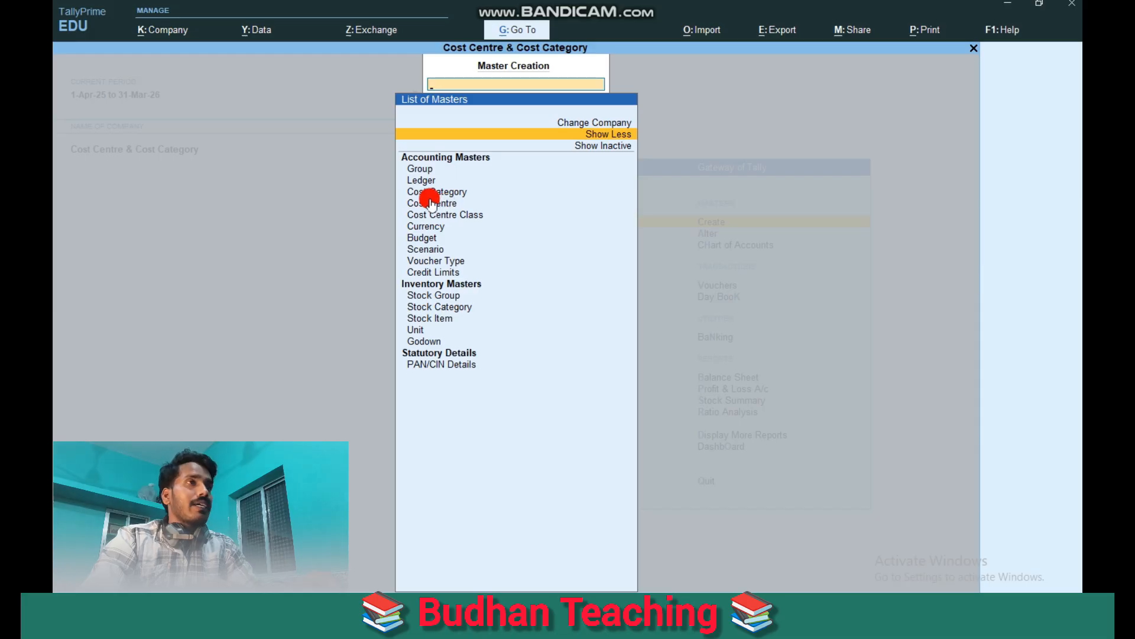
- Create a new cost category named Travelling with no alias and default allocation settings, and exit the creation form
{"action": "key", "text": "Down"}
{"action": "key", "text": "Down"}
{"action": "key", "text": "Down"}
{"action": "key", "text": "Down"}
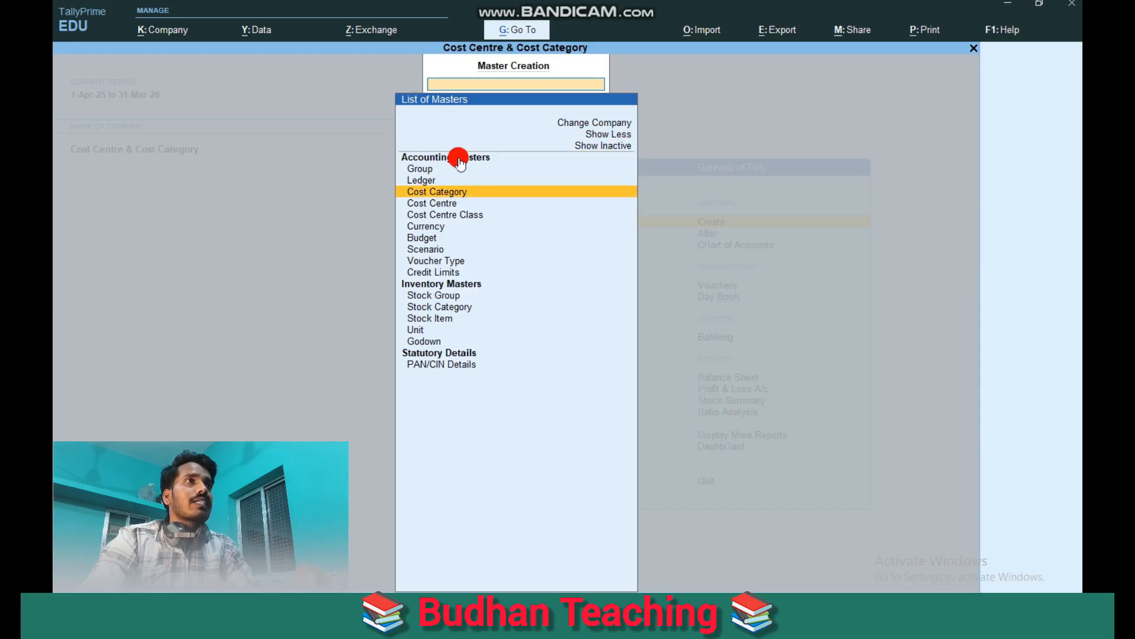
{"action": "key", "text": "Return"}
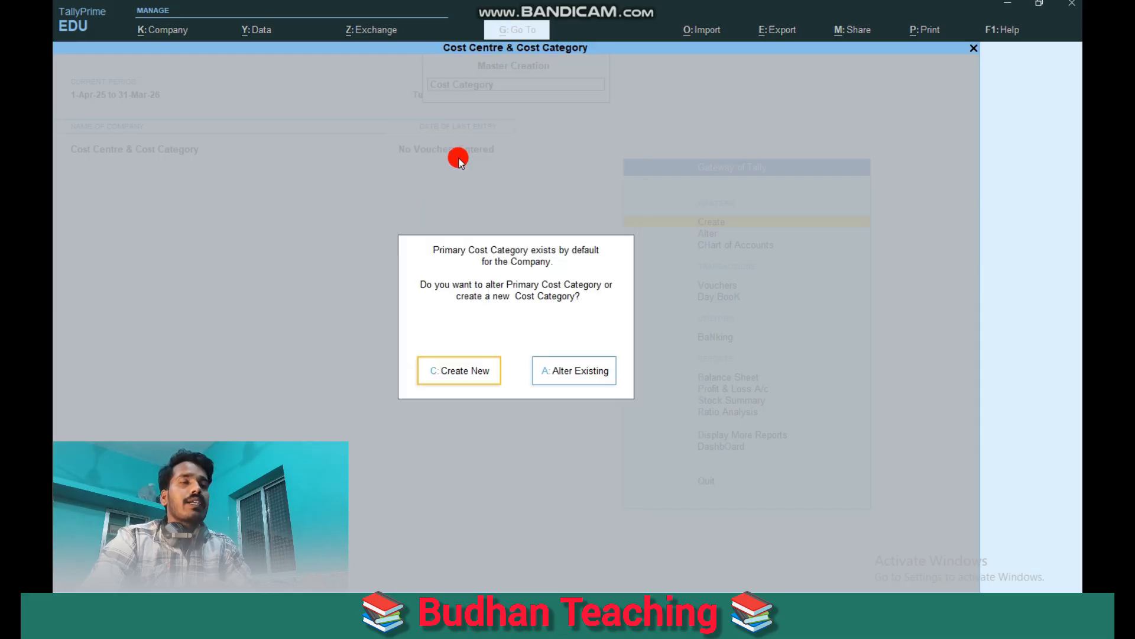
{"action": "key", "text": "Return"}
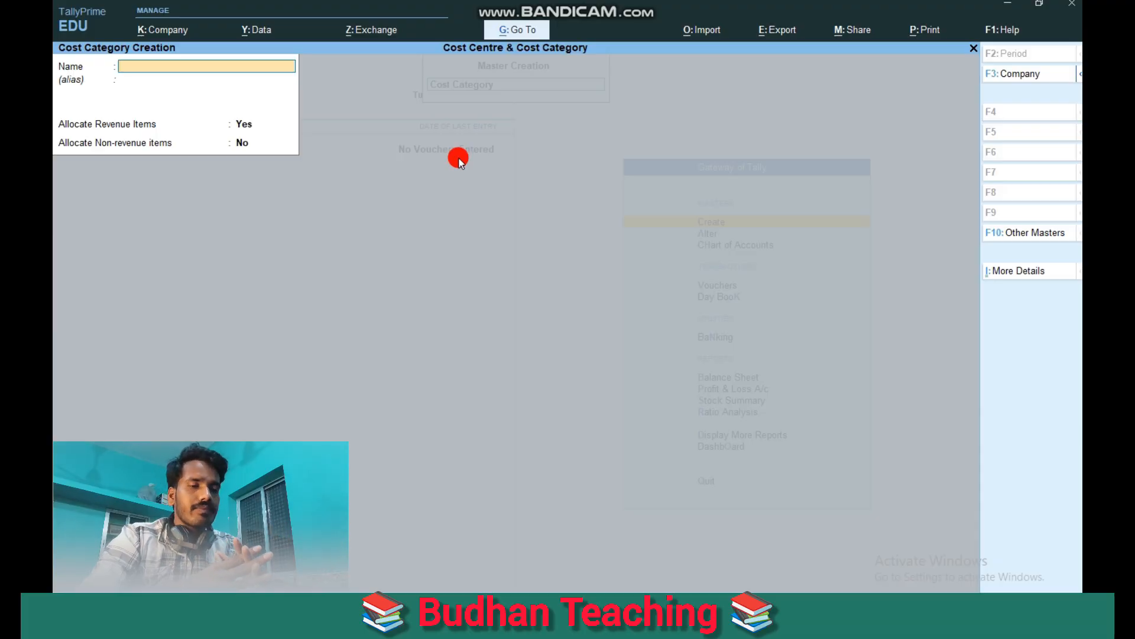
{"action": "type", "text": "Tr"}
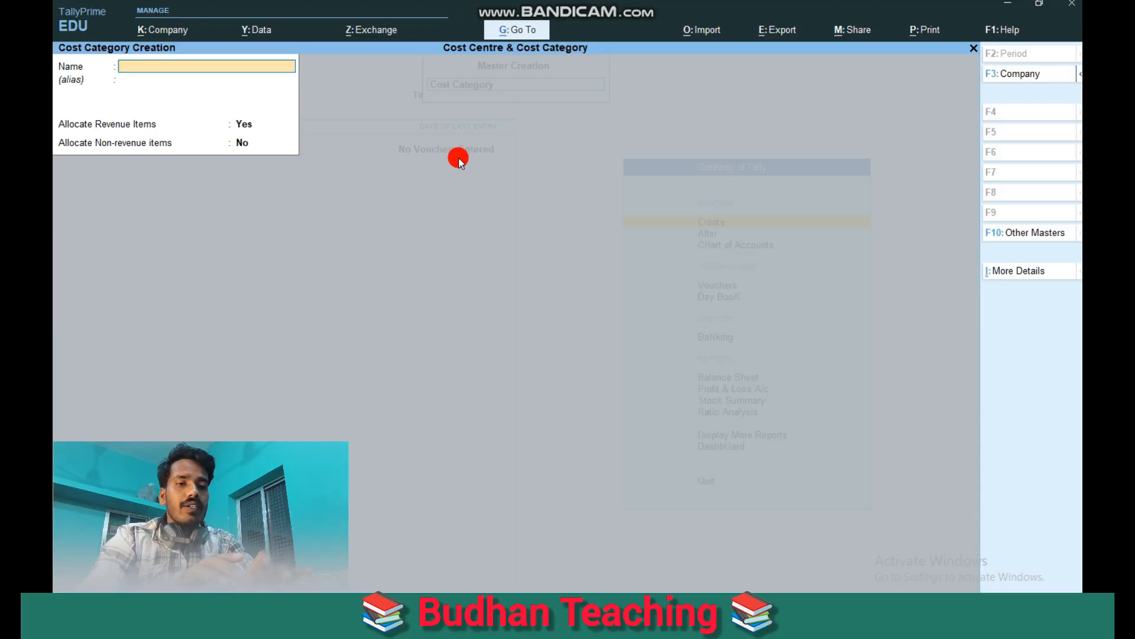
{"action": "type", "text": "avelling"}
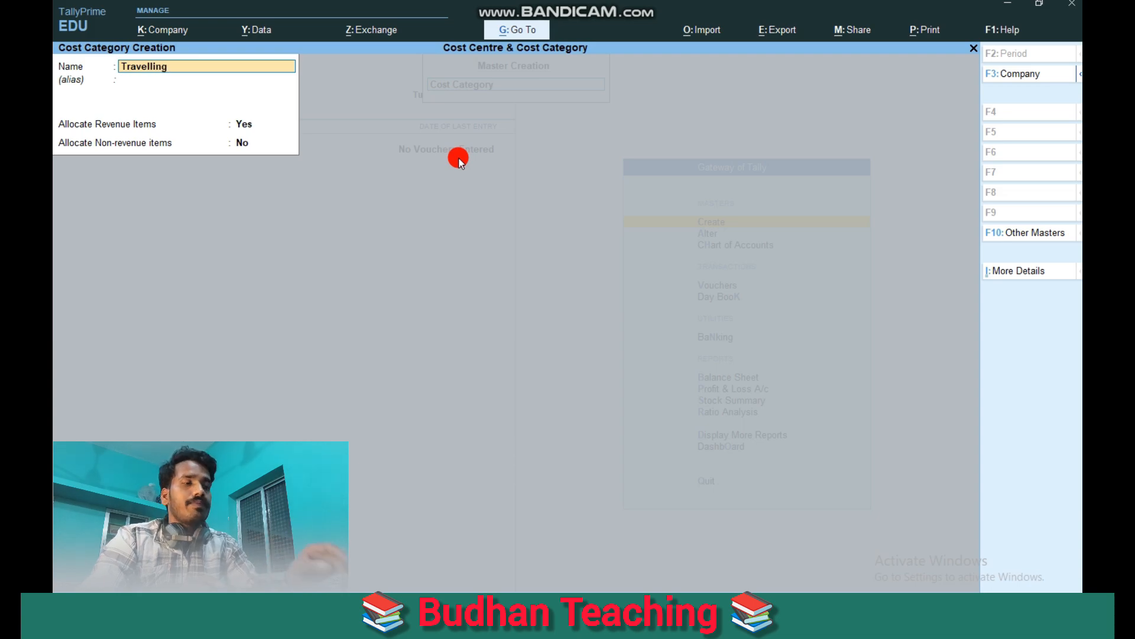
{"action": "key", "text": "Return"}
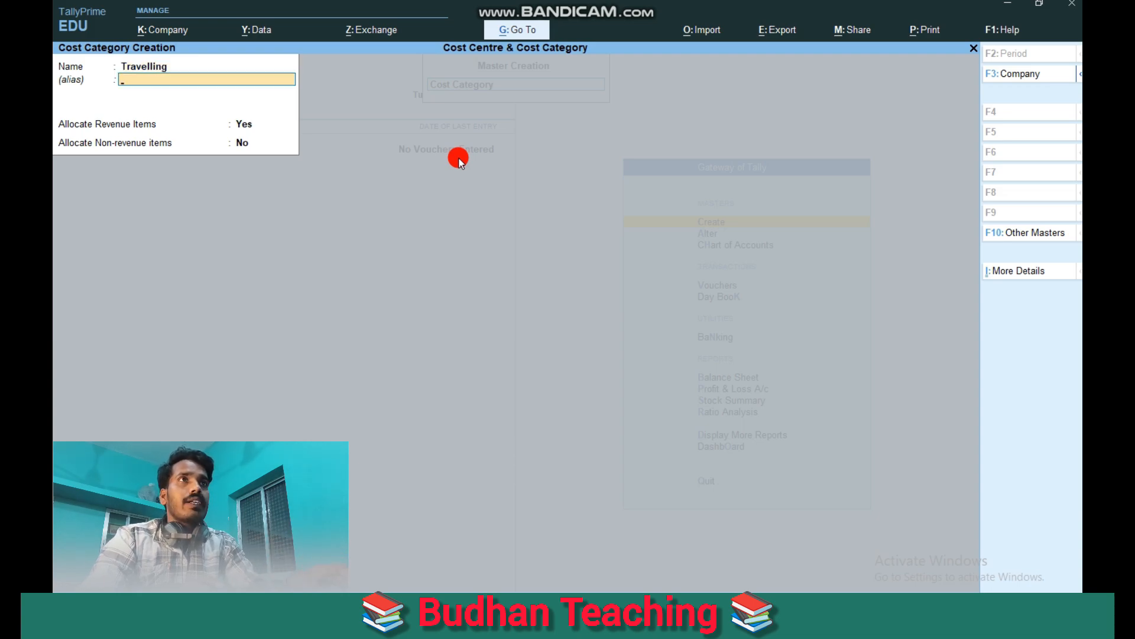
{"action": "key", "text": "Return"}
{"action": "key", "text": "Return"}
{"action": "key", "text": "Return"}
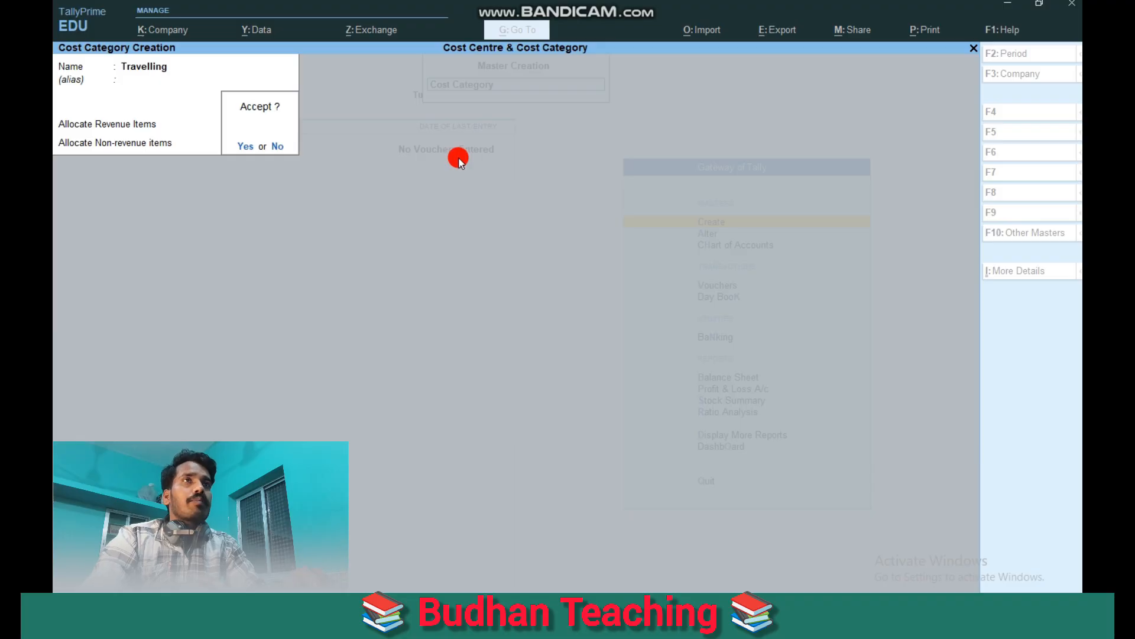
{"action": "key", "text": "y"}
{"action": "key", "text": "Escape"}
{"action": "key", "text": "y"}
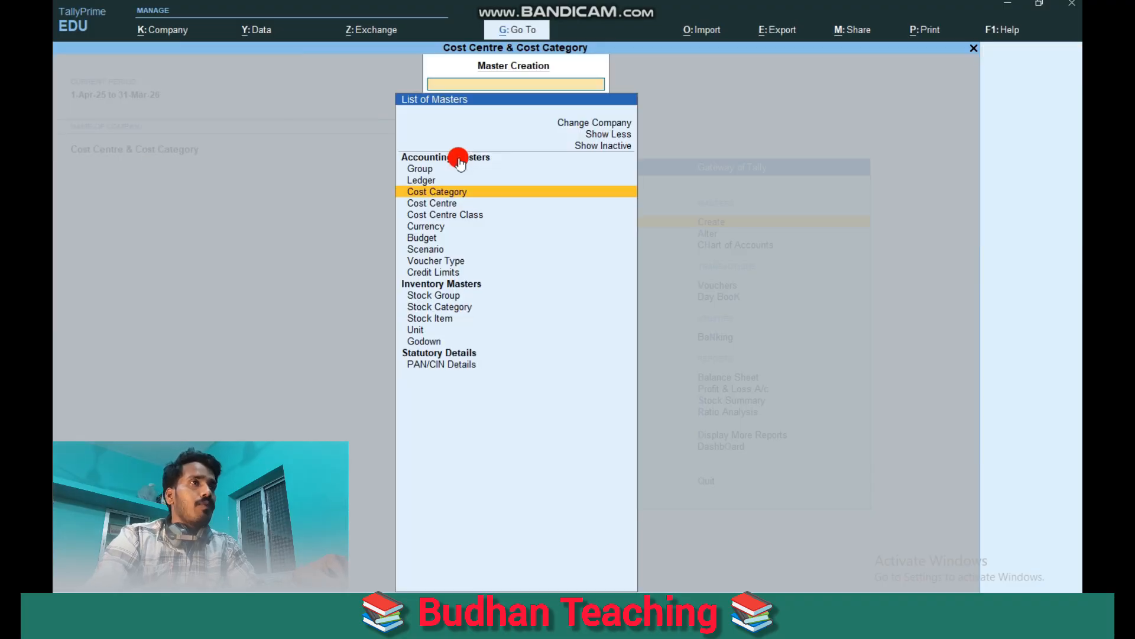
- Open the creation form for a new cost centre from the list of accounting masters
{"action": "key", "text": "Down"}
{"action": "key", "text": "Return"}
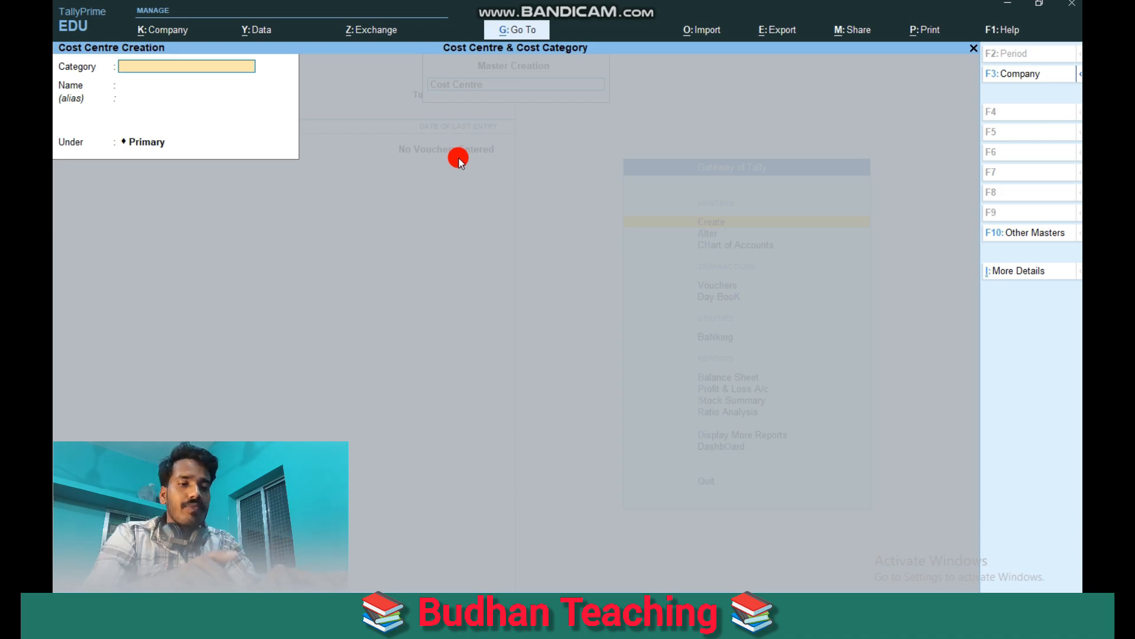
{"action": "type", "text": "S"}
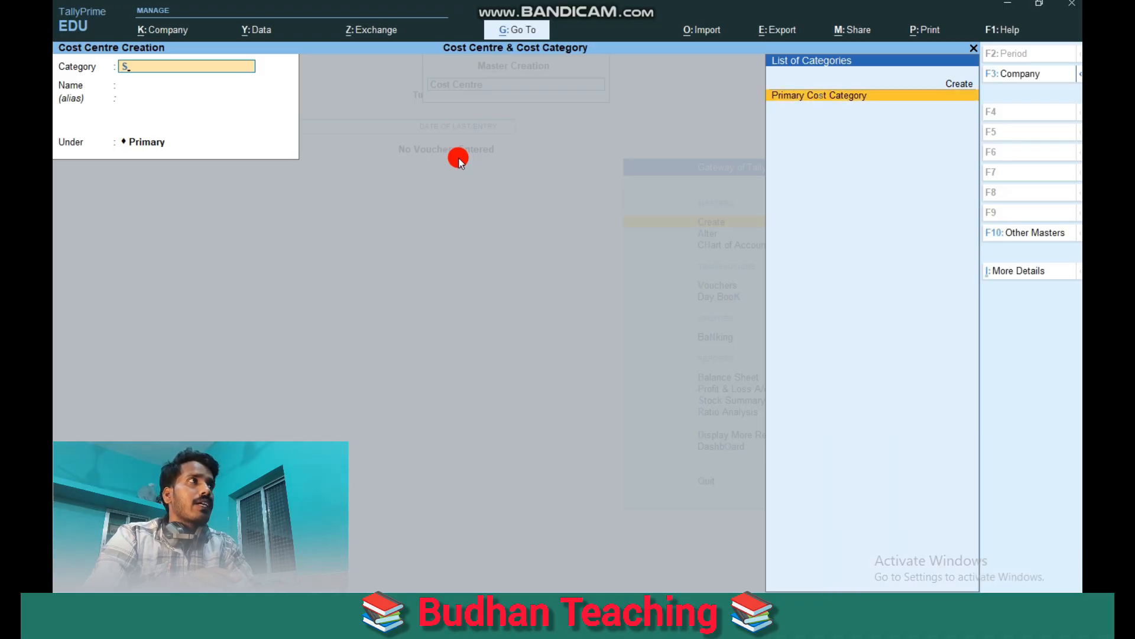
{"action": "key", "text": "Up"}
{"action": "key", "text": "Return"}
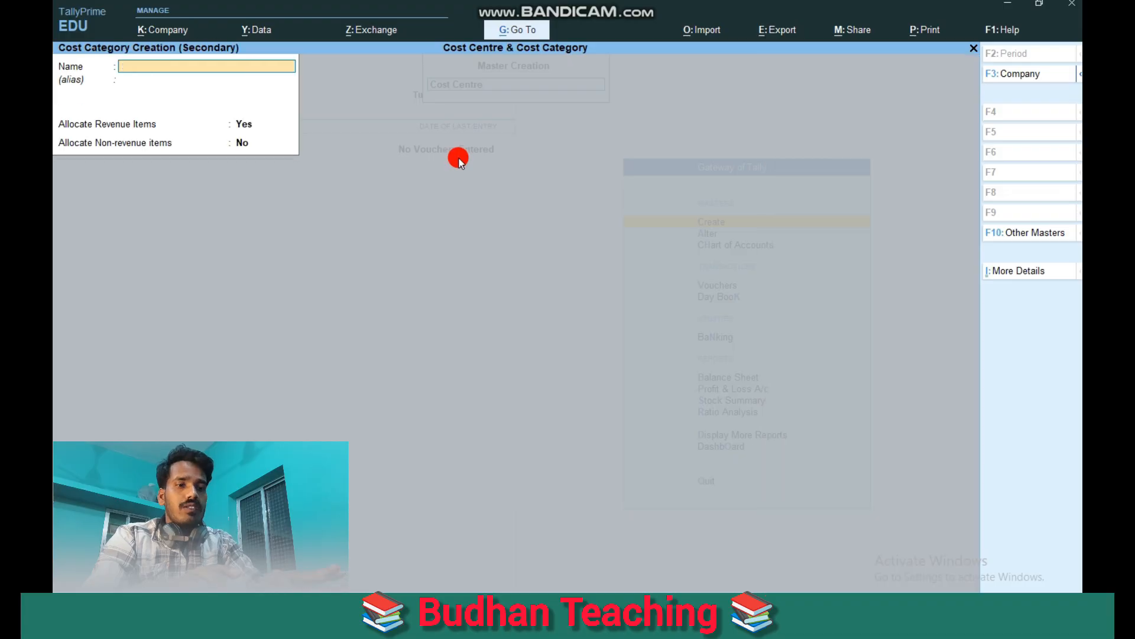
{"action": "type", "text": "Travelling"}
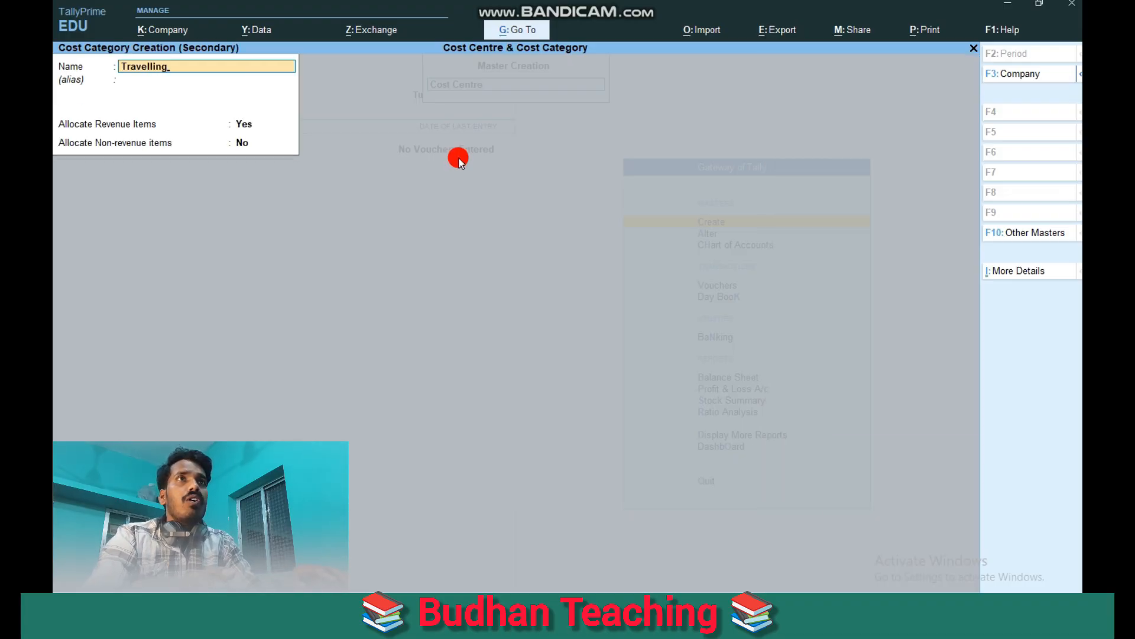
{"action": "key", "text": "Return"}
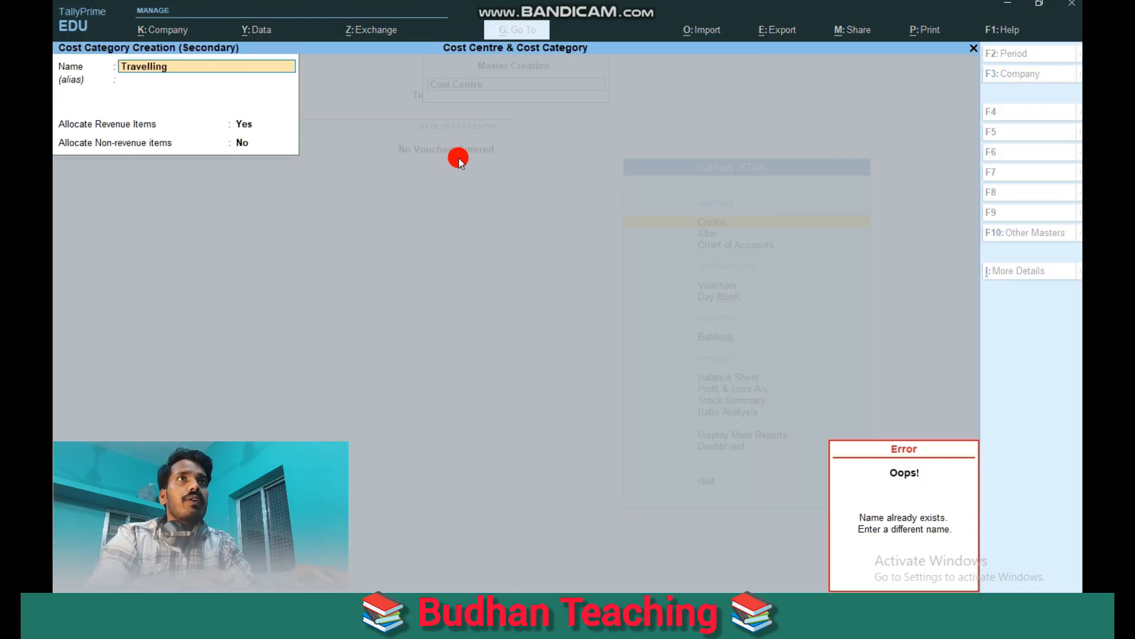
{"action": "key", "text": "Escape"}
{"action": "key", "text": "Escape"}
{"action": "key", "text": "y"}
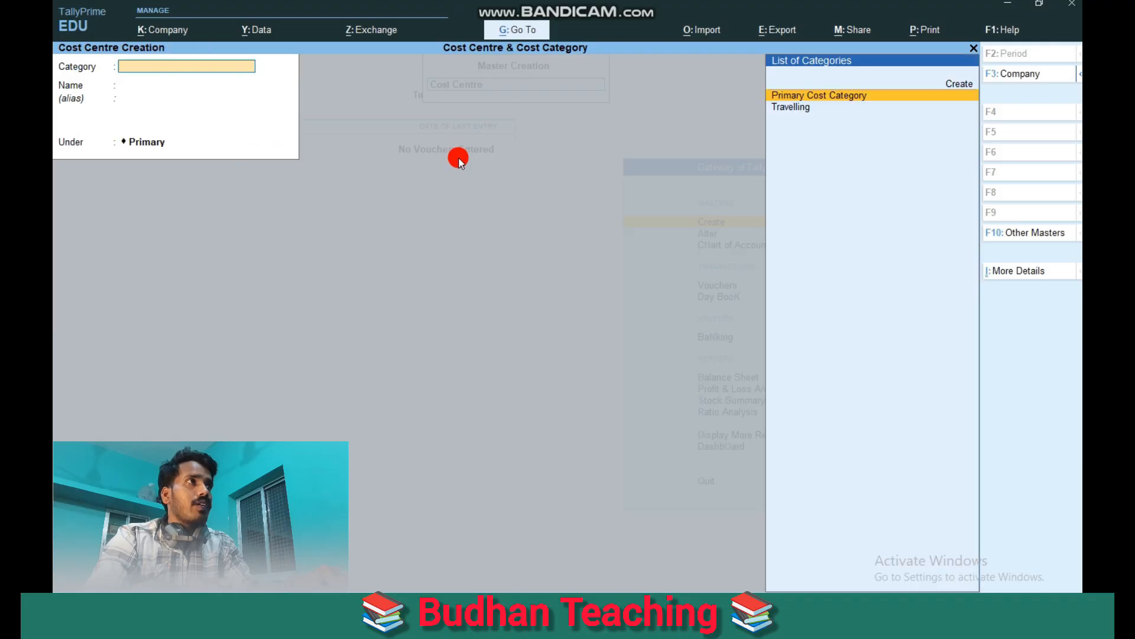
- Create a cost centre named Bus in the Travelling category, with no alias and under Primary
{"action": "key", "text": "Down"}
{"action": "key", "text": "Return"}
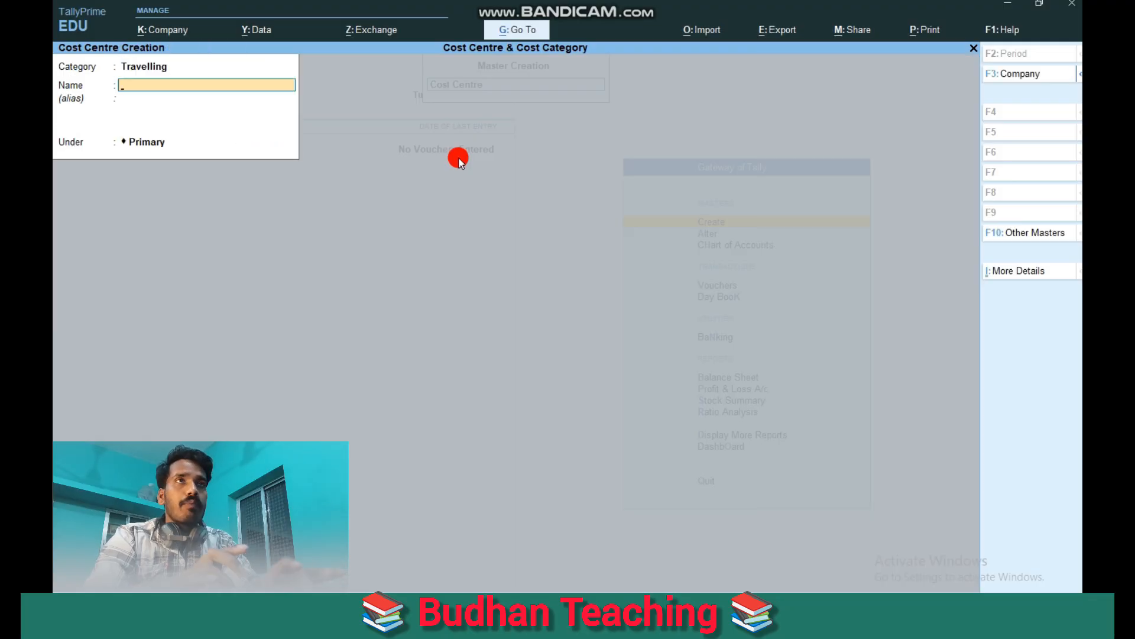
{"action": "type", "text": "Bus"}
{"action": "key", "text": "Return"}
{"action": "key", "text": "Return"}
{"action": "key", "text": "Return"}
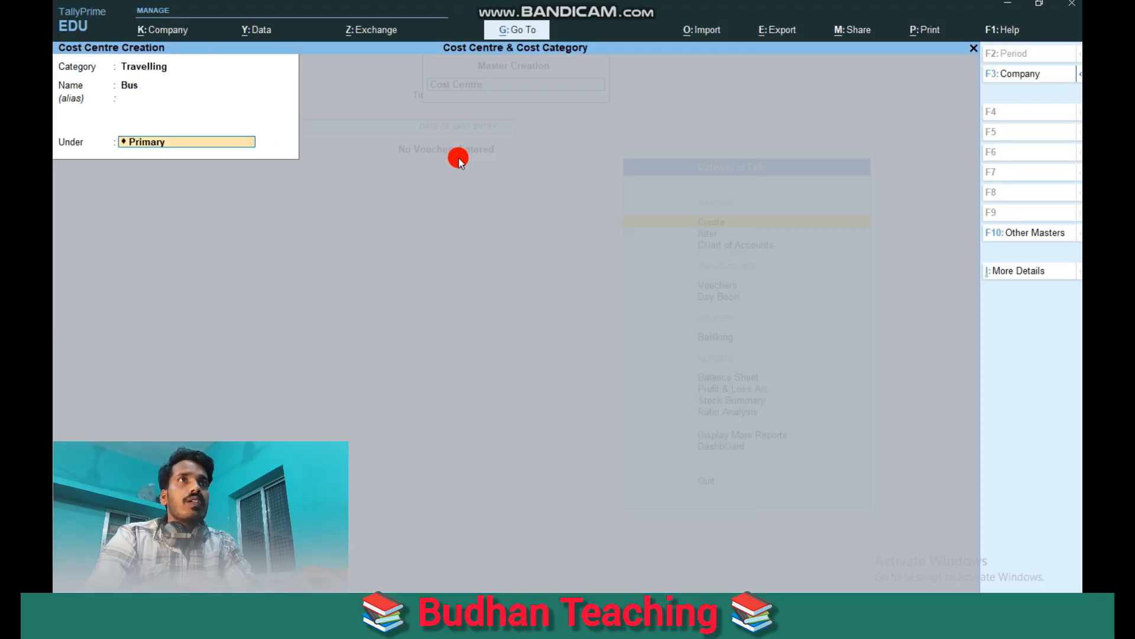
{"action": "key", "text": "y"}
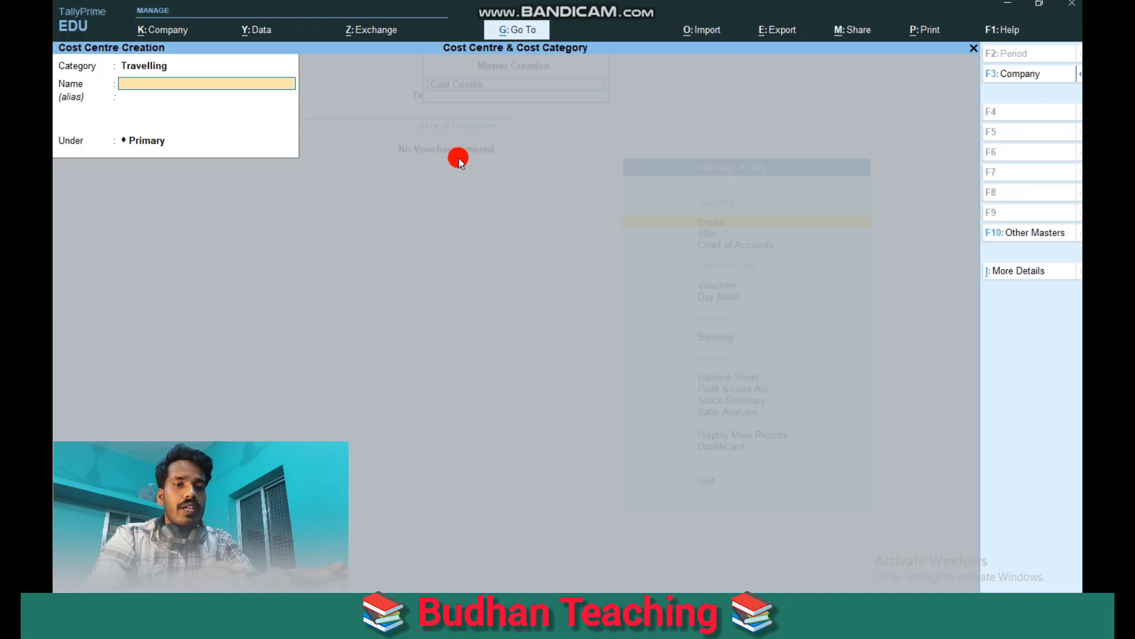
- Create a cost centre named Train in the Travelling category, with no alias and under Primary
{"action": "type", "text": "Tra"}
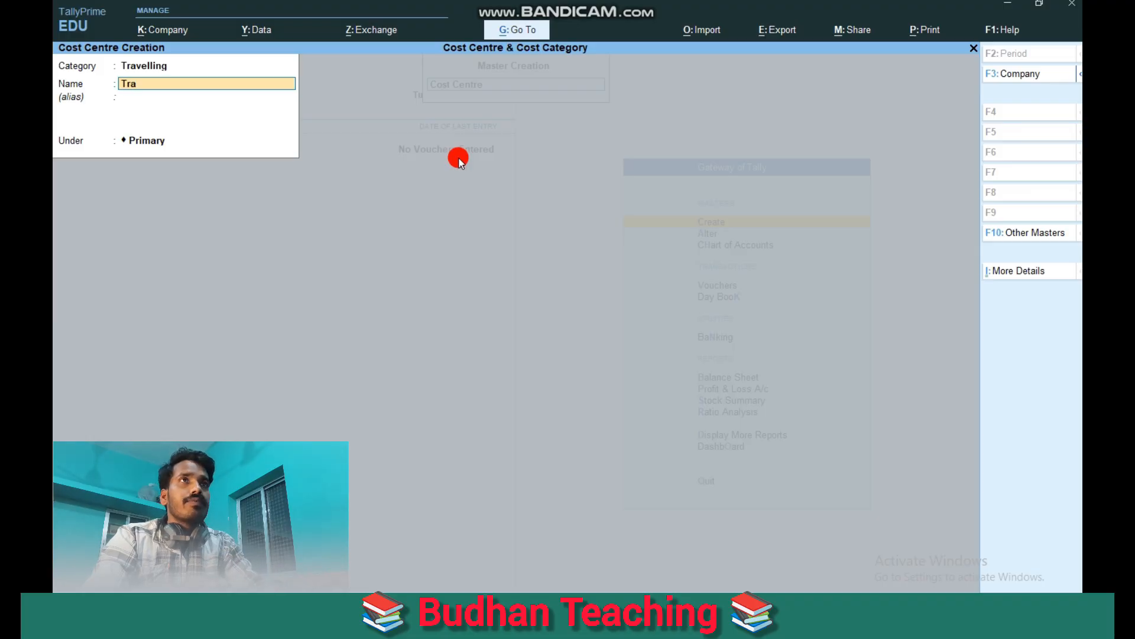
{"action": "key", "text": "Return"}
{"action": "key", "text": "Return"}
{"action": "key", "text": "Return"}
{"action": "type", "text": "y"}
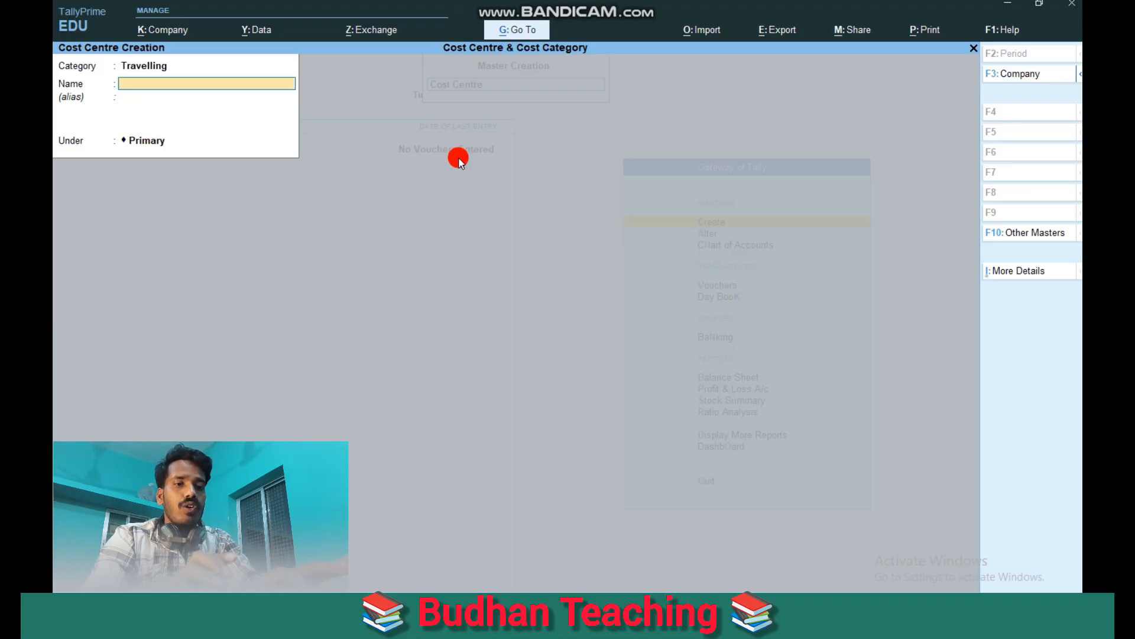
- Create a cost centre named Auto in the Travelling category, with no alias and under Primary
{"action": "type", "text": "Auto"}
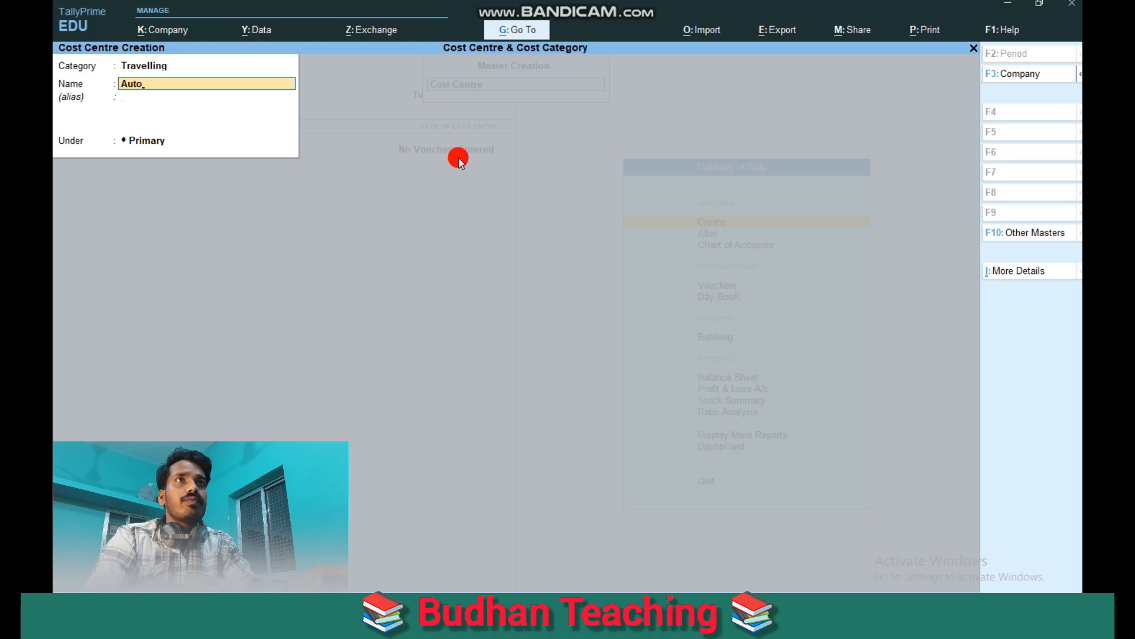
{"action": "key", "text": "Return"}
{"action": "key", "text": "Return"}
{"action": "key", "text": "Return"}
{"action": "key", "text": "y"}
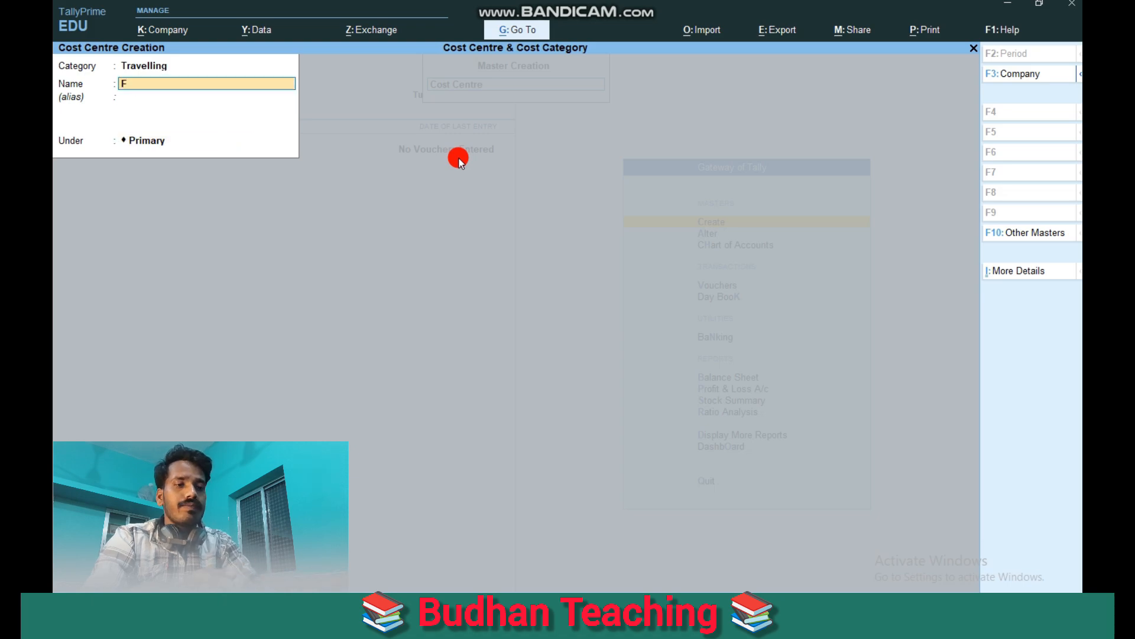
- Create a cost centre named Fooding in the Travelling category, with no alias and under Primary
{"action": "type", "text": "ooding"}
{"action": "key", "text": "Return"}
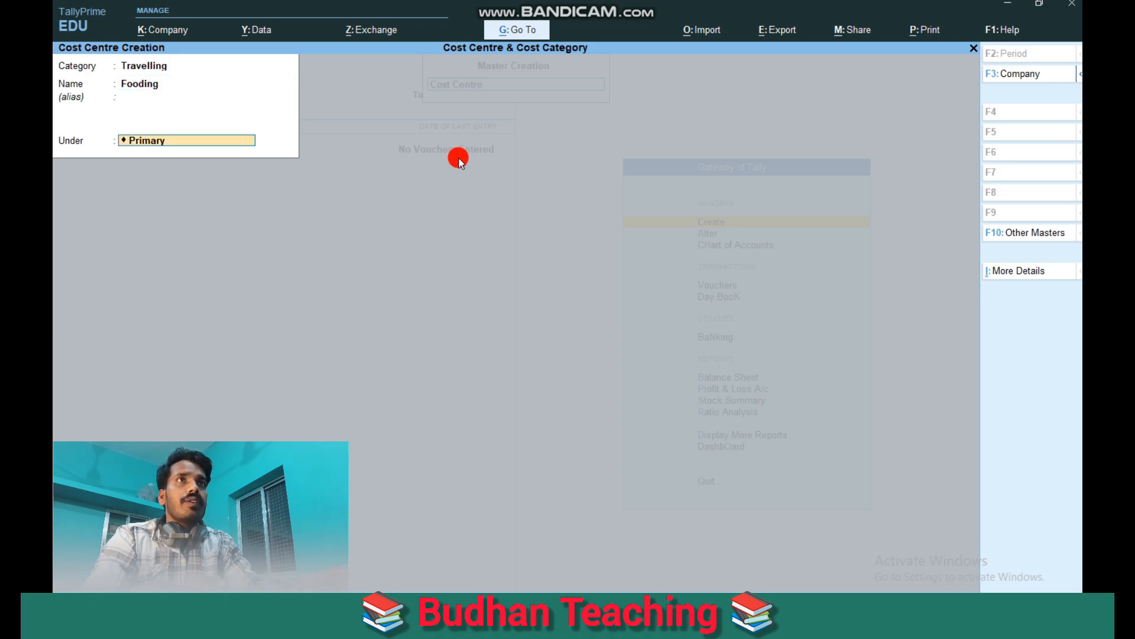
{"action": "key", "text": "Return"}
{"action": "key", "text": "Return"}
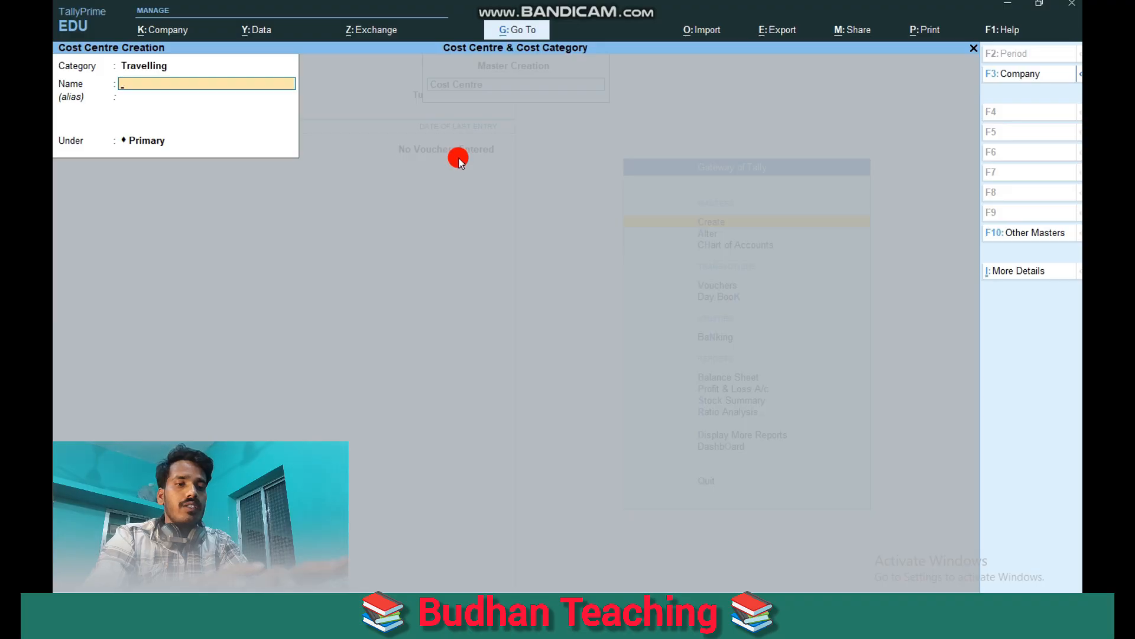
- Create a cost centre named Return Bus in the Travelling category, with no alias and under Primary
{"action": "type", "text": "Return"}
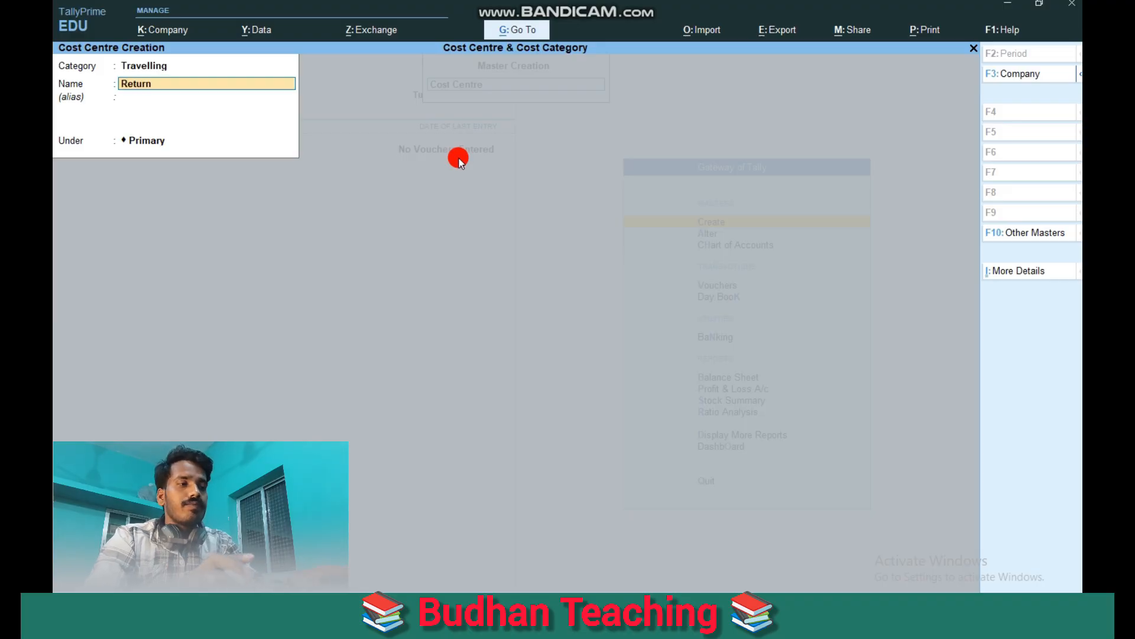
{"action": "type", "text": " bus"}
{"action": "key", "text": "Return"}
{"action": "key", "text": "Return"}
{"action": "key", "text": "Return"}
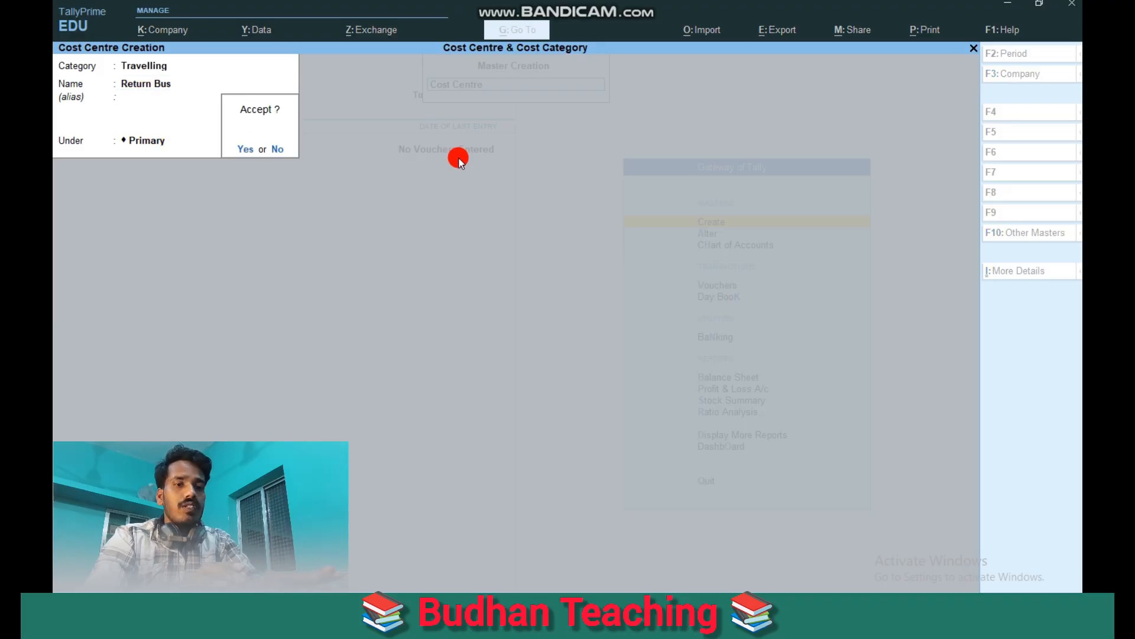
{"action": "key", "text": "Return"}
- Create a cost centre named Return Train in the Travelling category, with no alias and under Primary
{"action": "type", "text": "Re"}
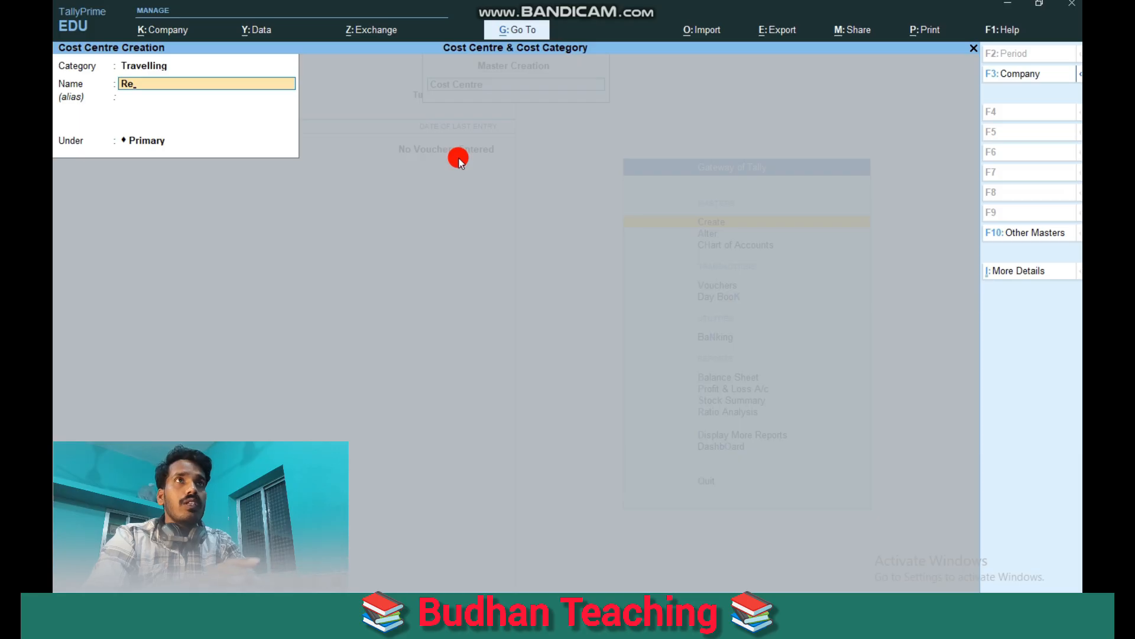
{"action": "type", "text": "turn"}
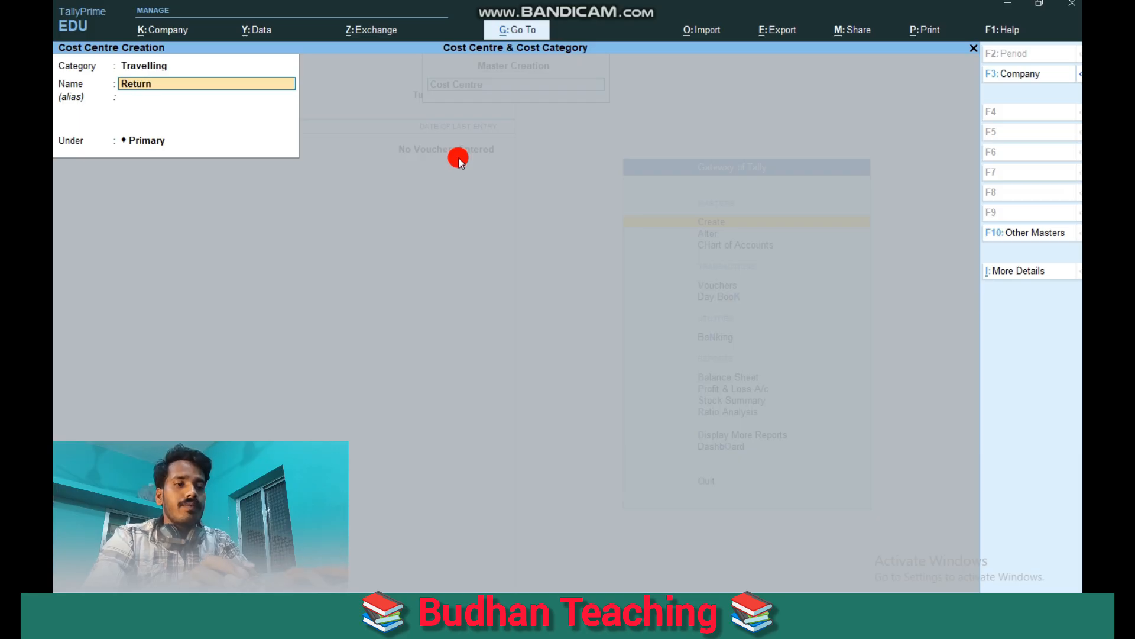
{"action": "type", "text": " Train"}
{"action": "key", "text": "Return"}
{"action": "key", "text": "Return"}
{"action": "key", "text": "Return"}
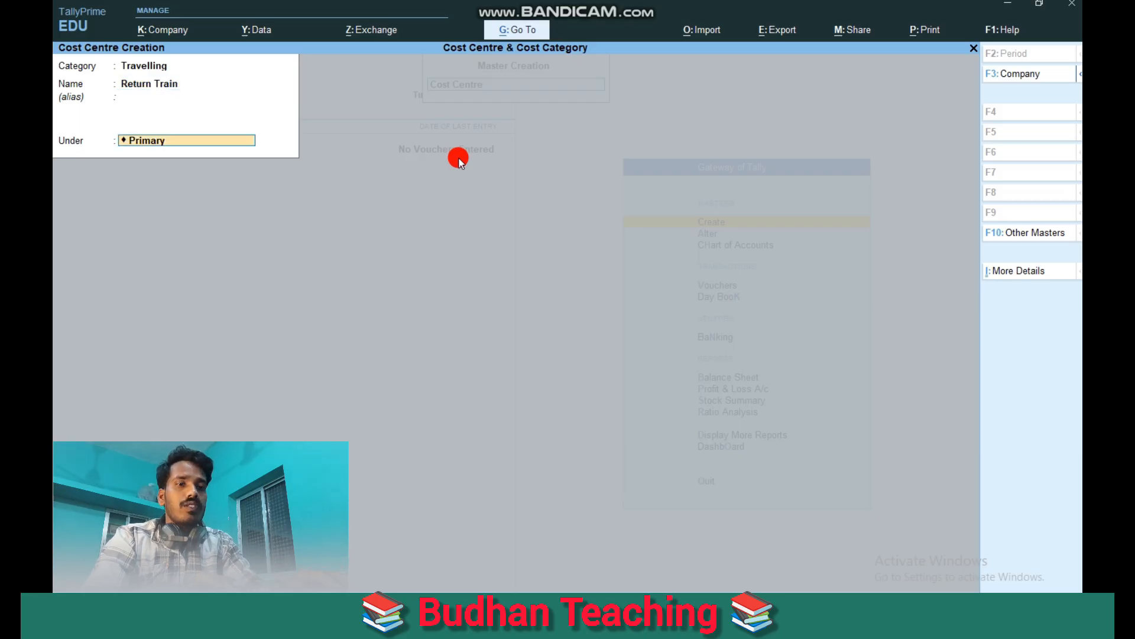
- Create a cost centre named Return Auto in the Travelling category, under Primary, and exit the cost centre creation form
{"action": "type", "text": "nReturn"}
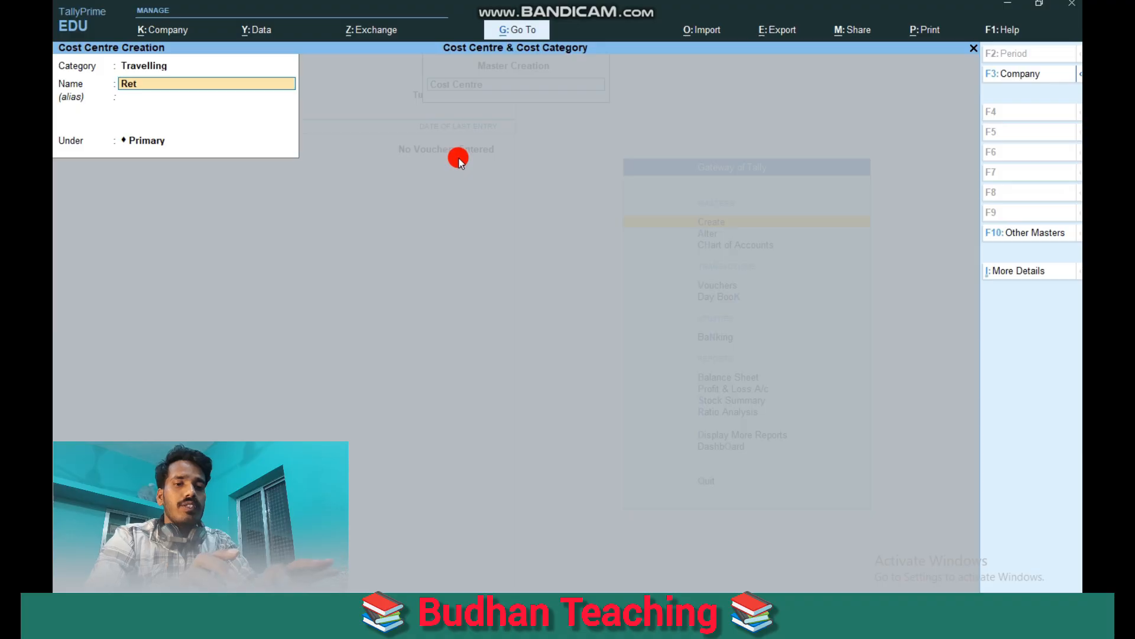
{"action": "type", "text": " Aut"}
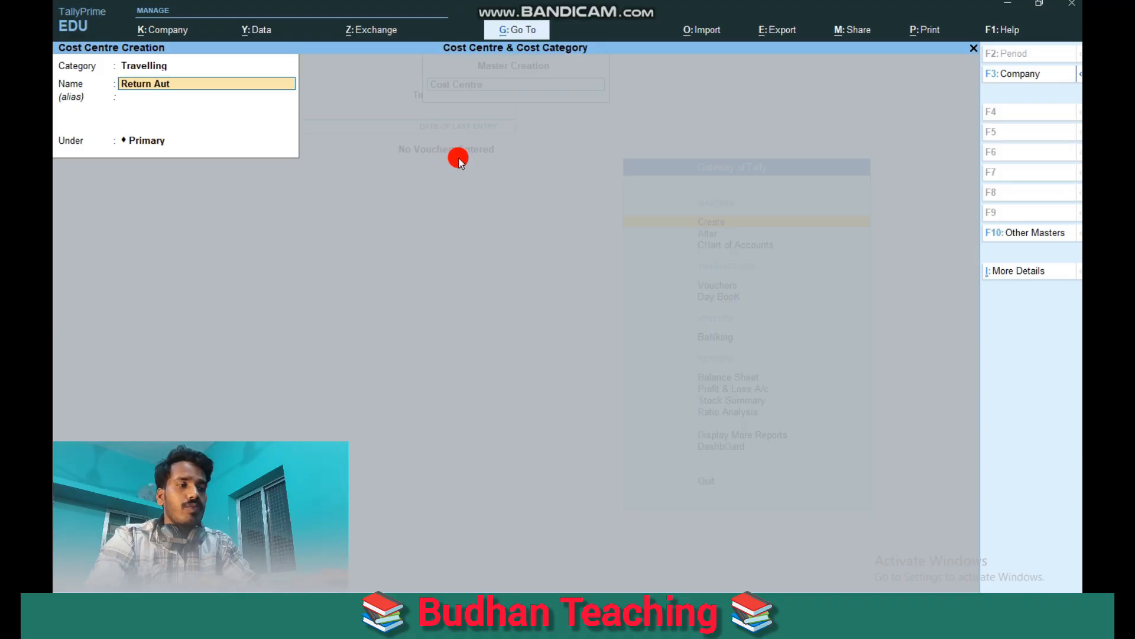
{"action": "type", "text": "o"}
{"action": "key", "text": "Return"}
{"action": "key", "text": "Return"}
{"action": "key", "text": "Return"}
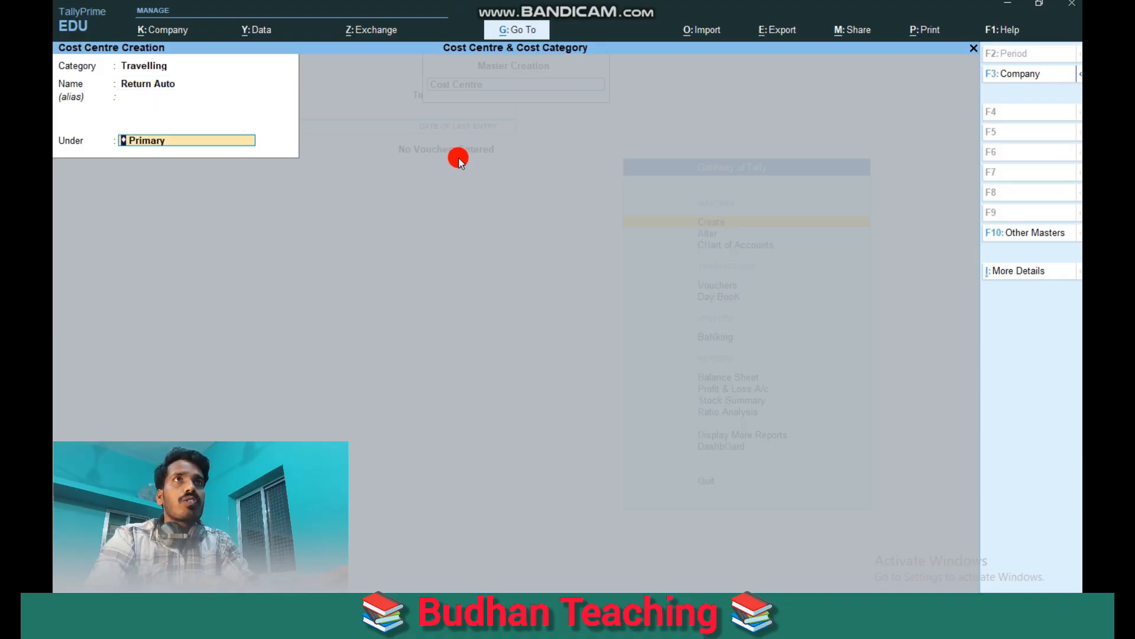
{"action": "key", "text": "y"}
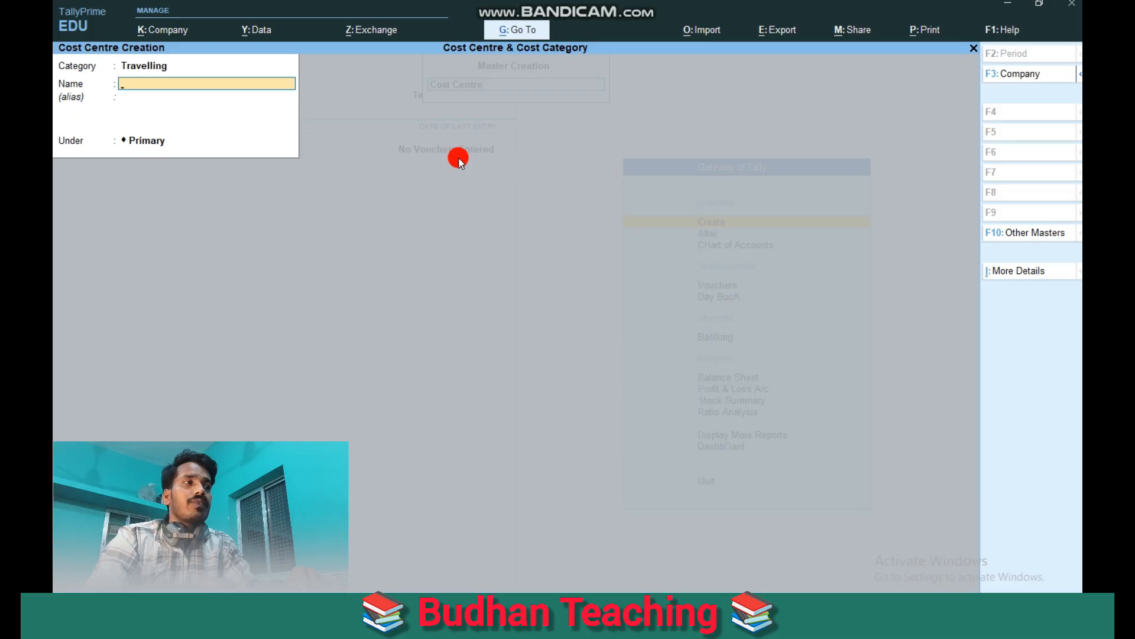
{"action": "key", "text": "Escape"}
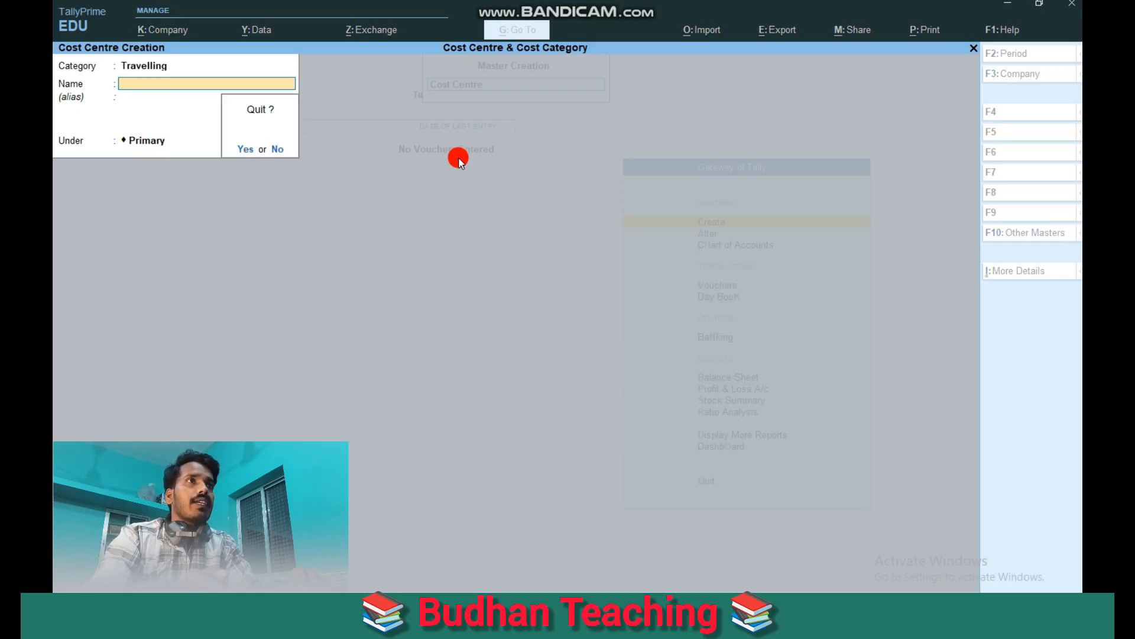
{"action": "key", "text": "y"}
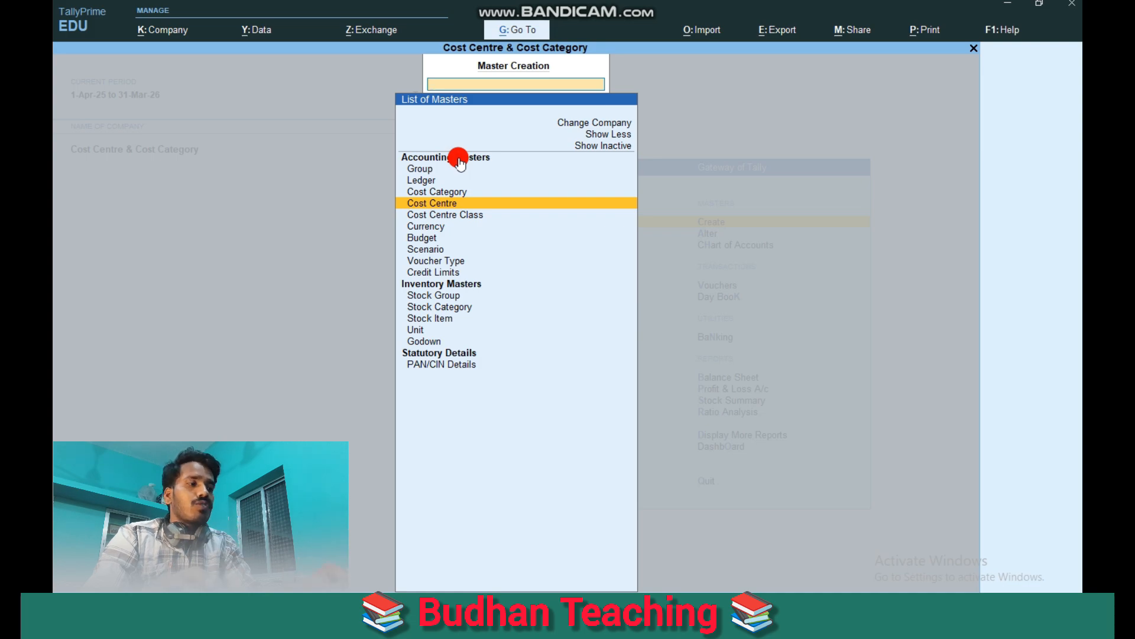
- Start a new ledger named Travelling Expenses with no alias
{"action": "key", "text": "Up"}
{"action": "key", "text": "Up"}
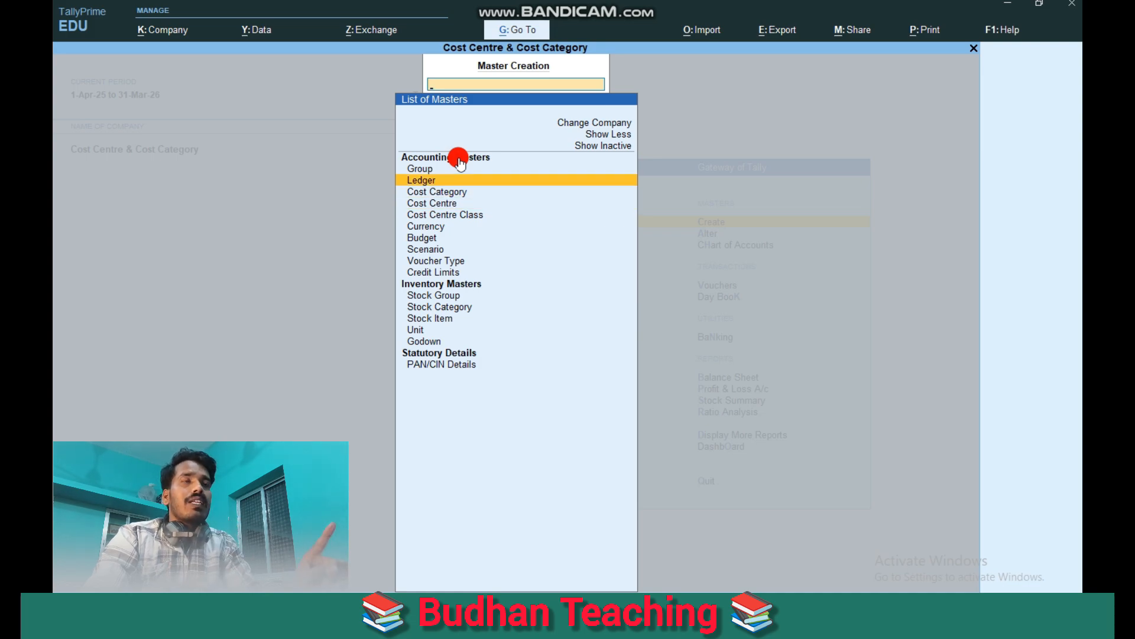
{"action": "key", "text": "Return"}
{"action": "type", "text": "Tr"}
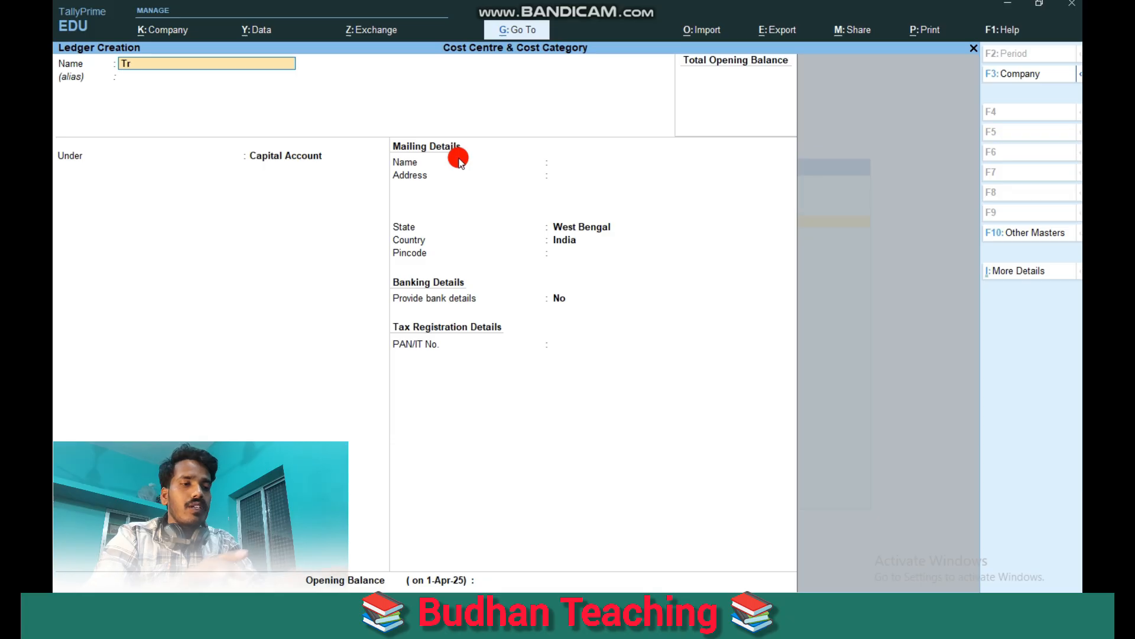
{"action": "type", "text": "avelling"}
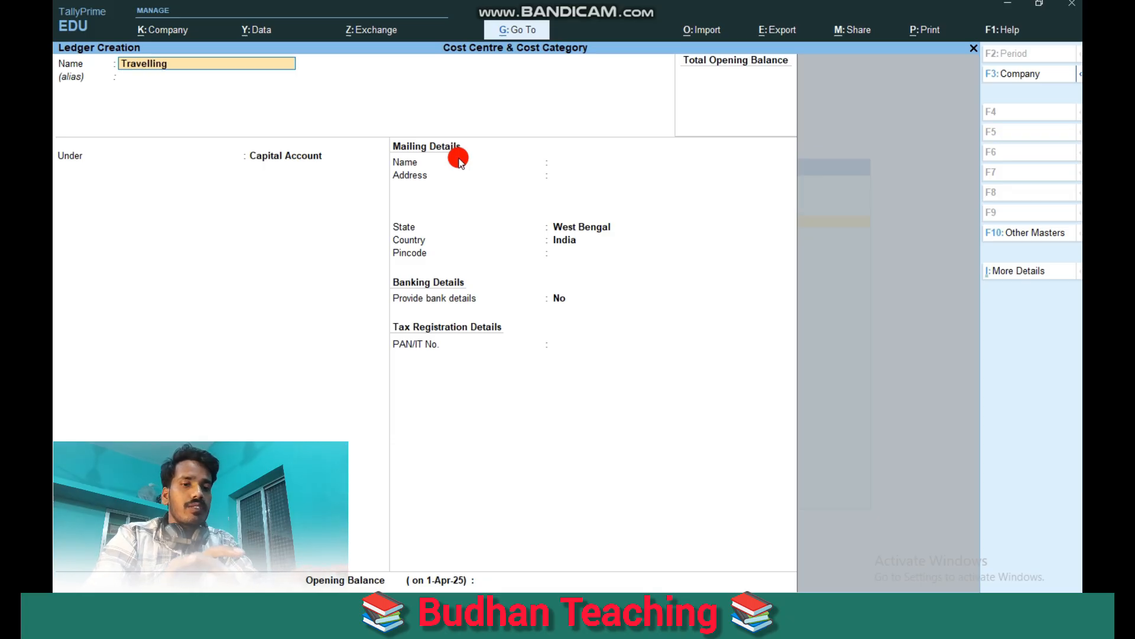
{"action": "type", "text": " Expenses"}
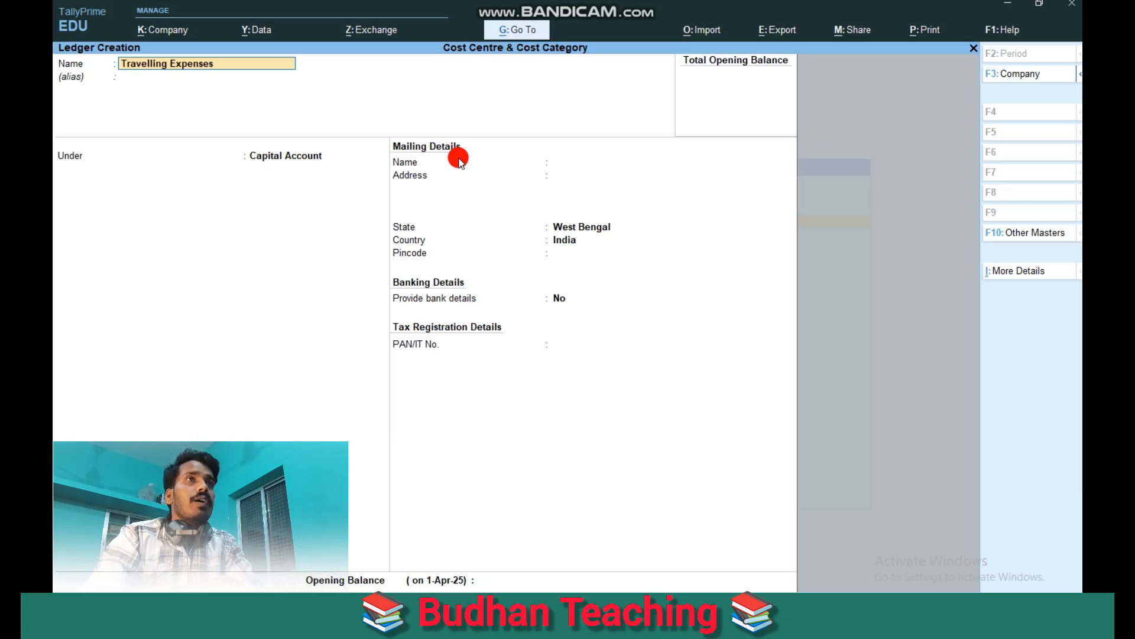
{"action": "key", "text": "Return"}
{"action": "key", "text": "Return"}
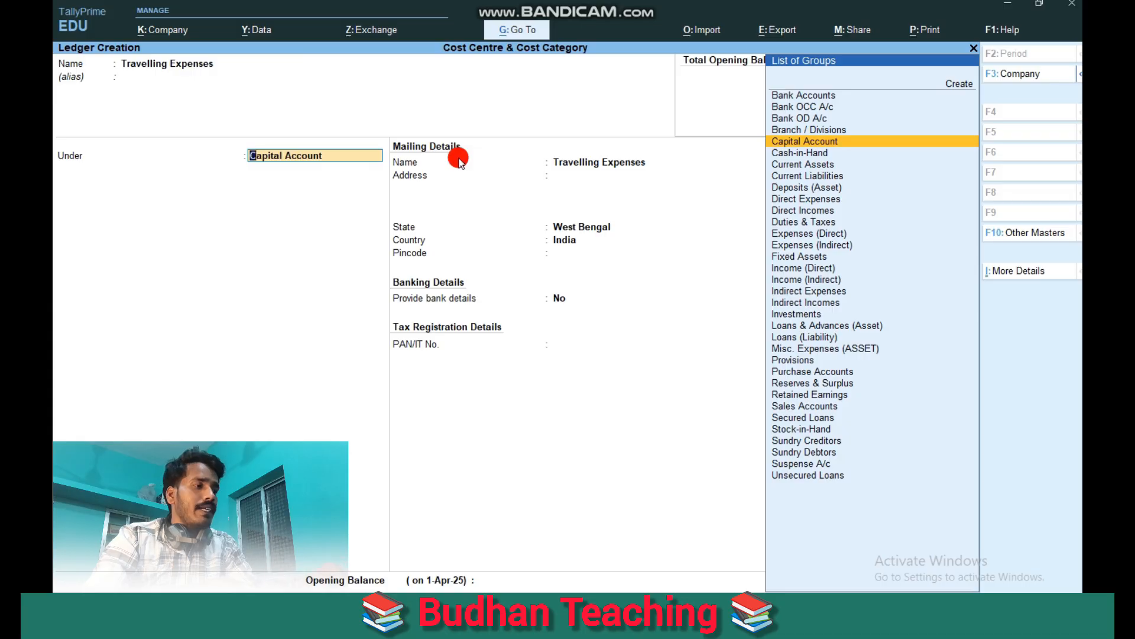
- Group the ledger under Indirect Expenses with ledger type Not Applicable, save it, and return to the Gateway of Tally
{"action": "type", "text": "i"}
{"action": "key", "text": "Down"}
{"action": "key", "text": "Down"}
{"action": "key", "text": "Down"}
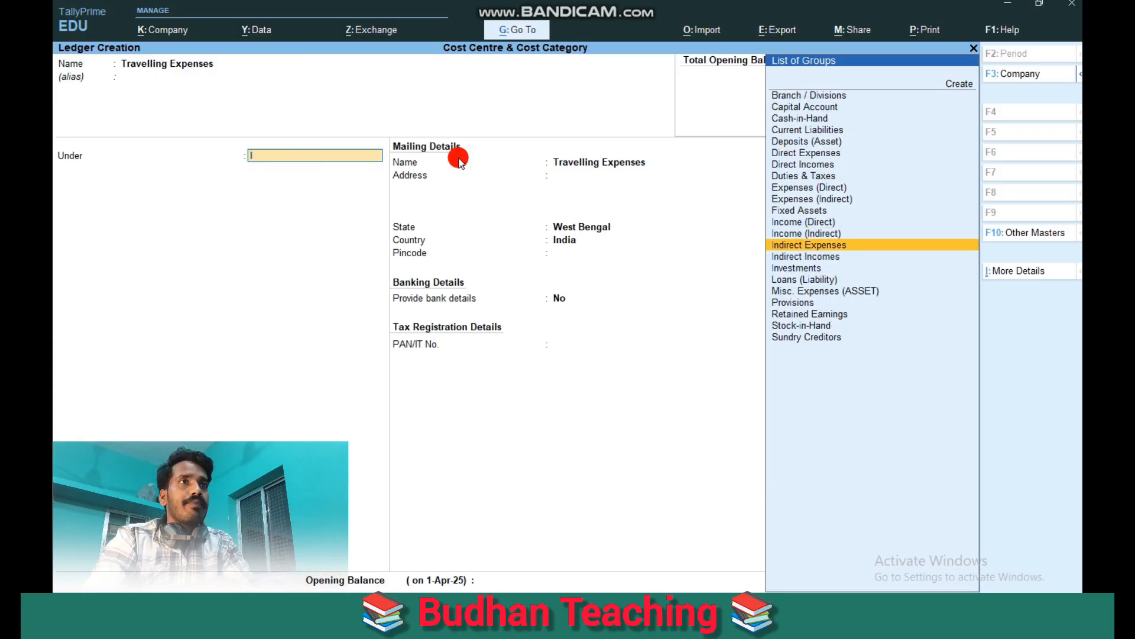
{"action": "key", "text": "Return"}
{"action": "key", "text": "Return"}
{"action": "key", "text": "Return"}
{"action": "key", "text": "Return"}
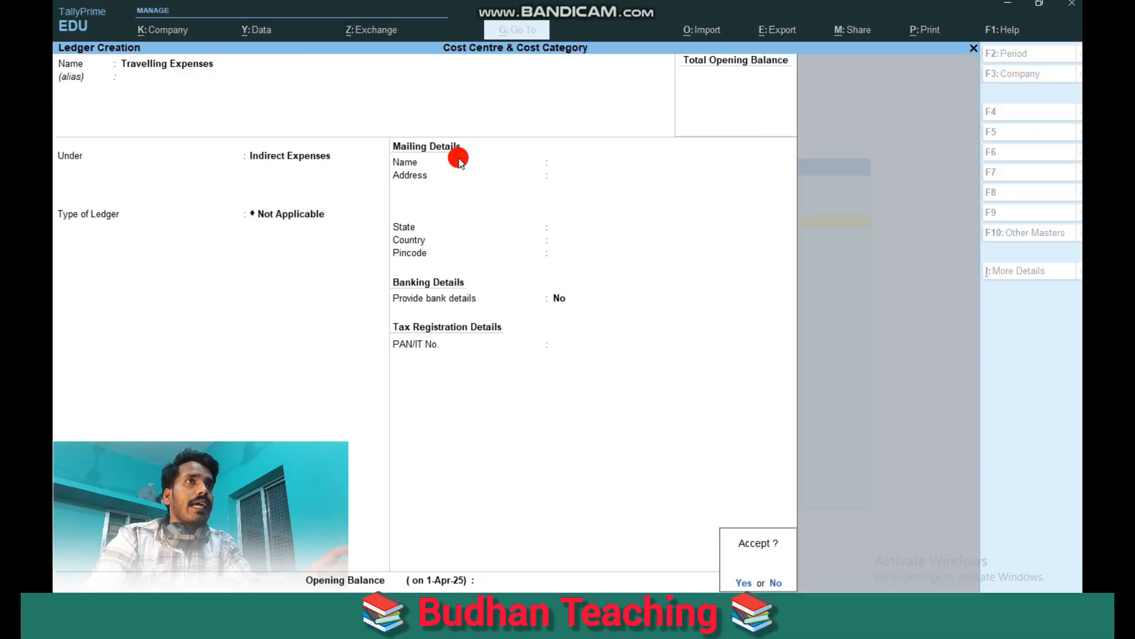
{"action": "key", "text": "Return"}
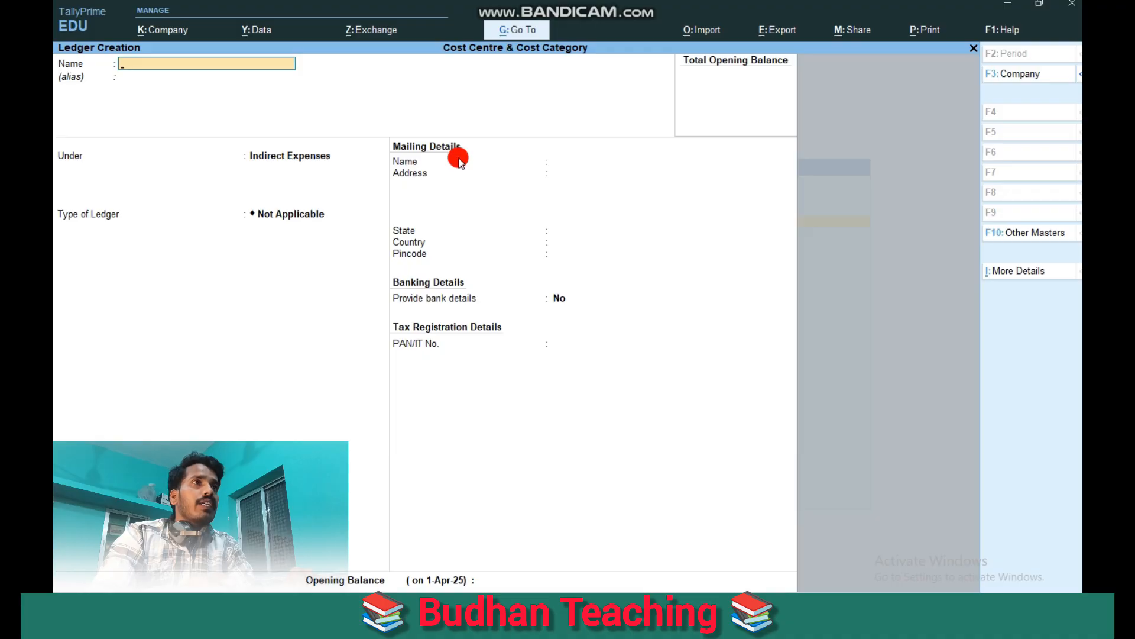
{"action": "key", "text": "Escape"}
{"action": "key", "text": "Escape"}
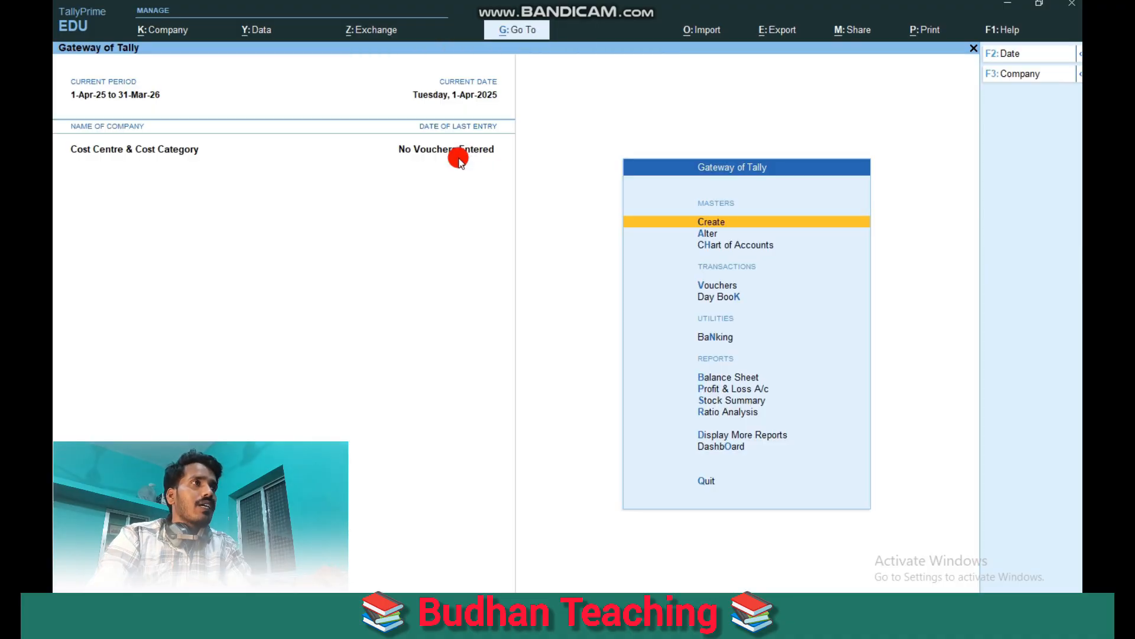
- Start a payment voucher and debit the Travelling Expenses ledger with 210
{"action": "key", "text": "Down"}
{"action": "key", "text": "Down"}
{"action": "key", "text": "Down"}
{"action": "key", "text": "Down"}
{"action": "key", "text": "Up"}
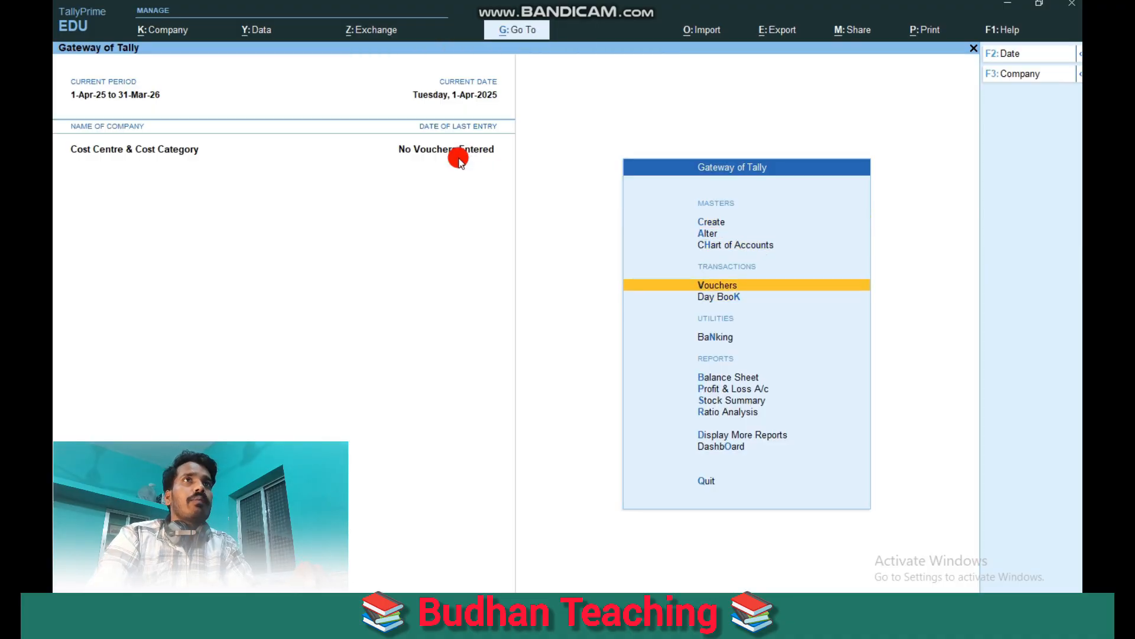
{"action": "key", "text": "Return"}
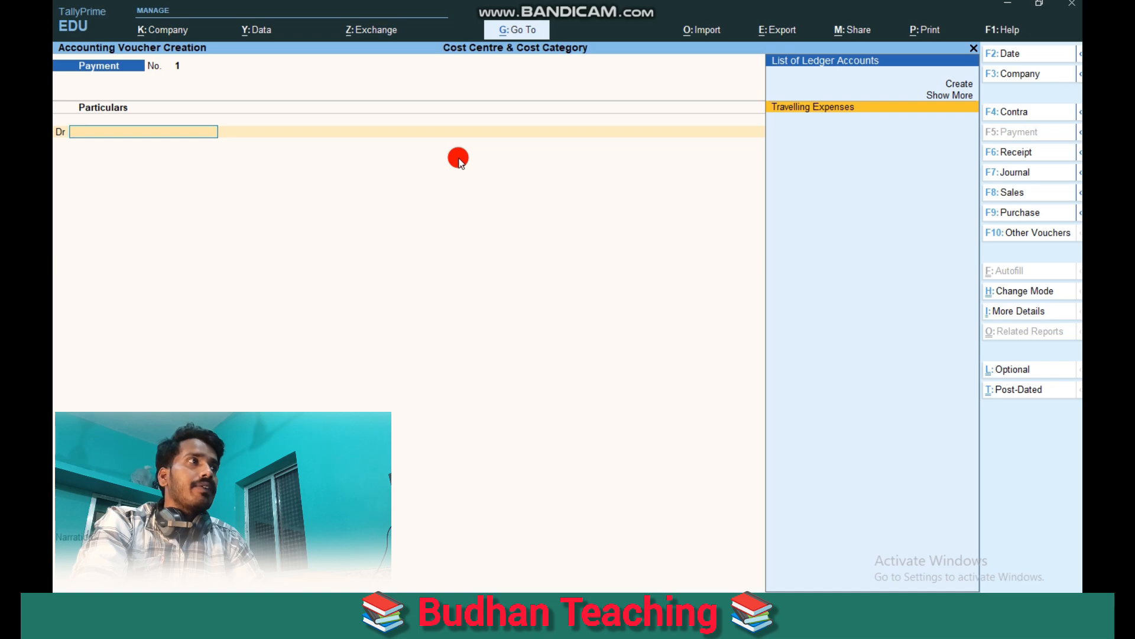
{"action": "key", "text": "Return"}
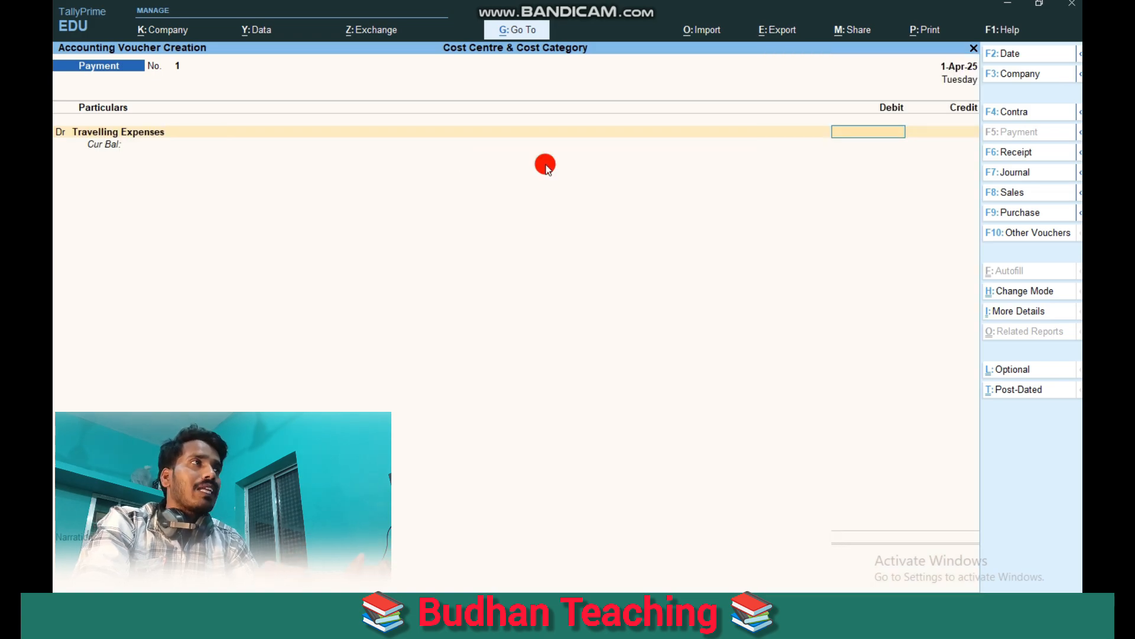
{"action": "type", "text": "210"}
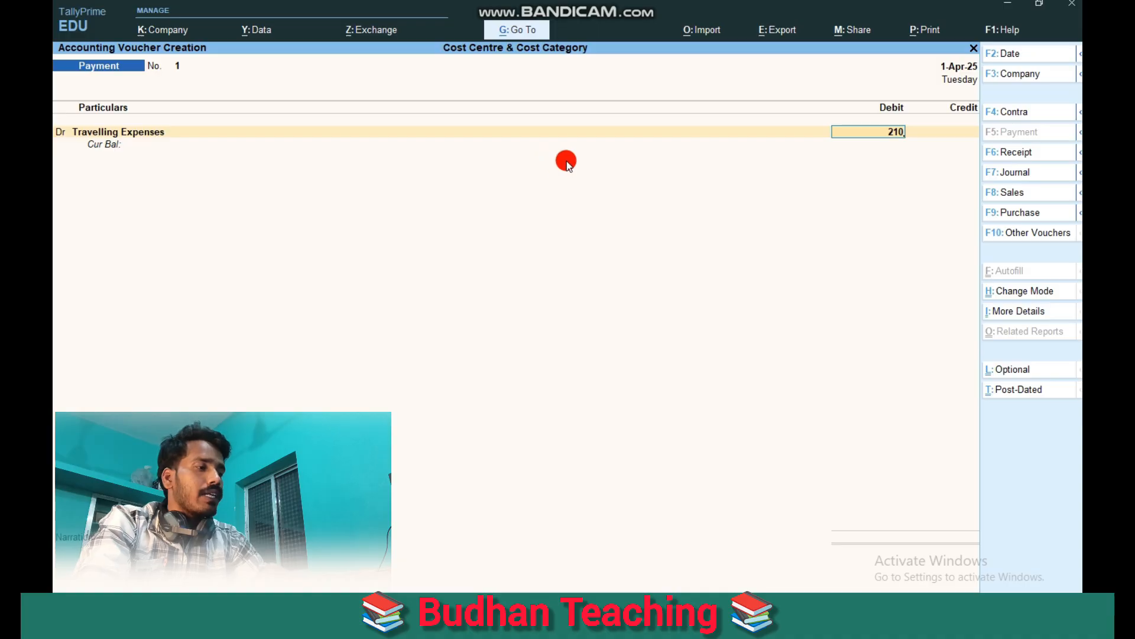
{"action": "key", "text": "Return"}
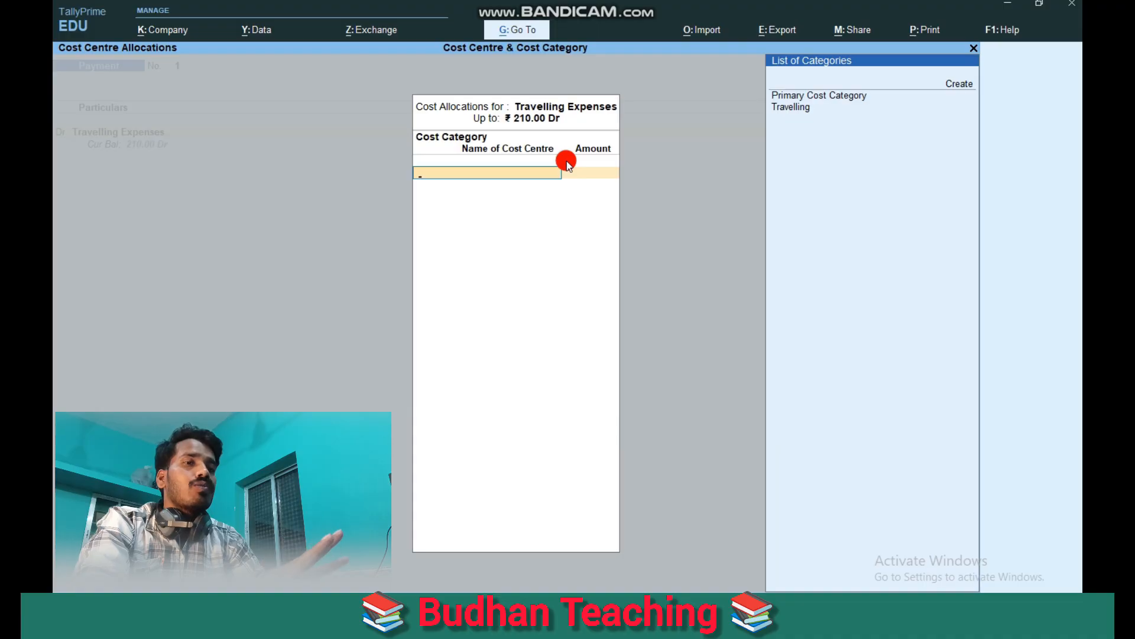
- Choose the Travelling cost category for the expense and allocate 20 to the Train cost centre
{"action": "key", "text": "Down"}
{"action": "key", "text": "Down"}
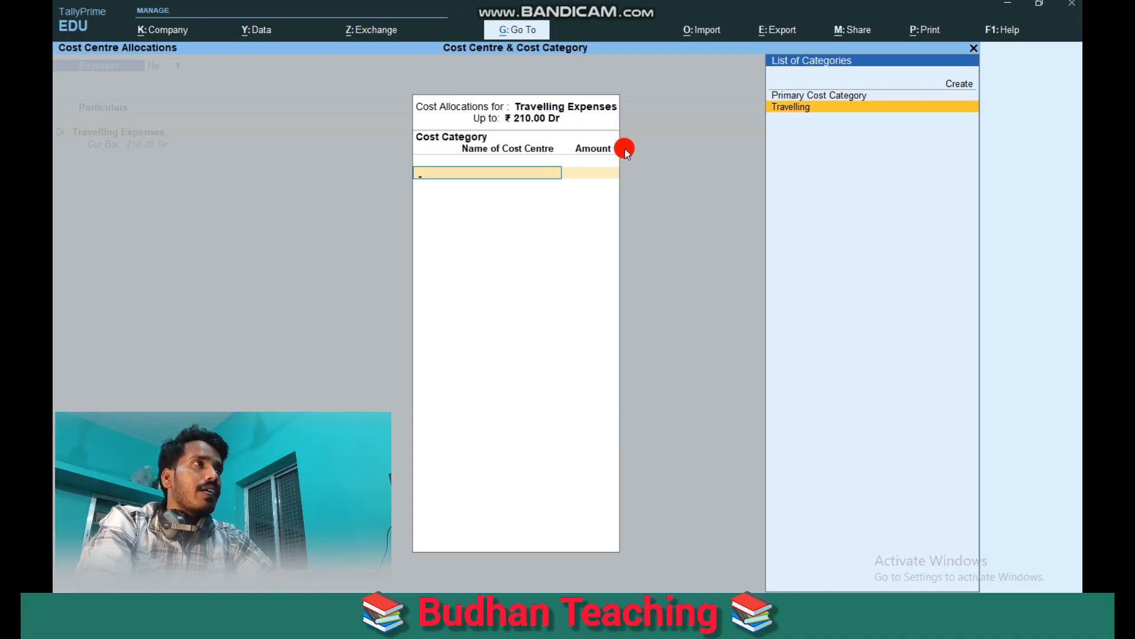
{"action": "key", "text": "Return"}
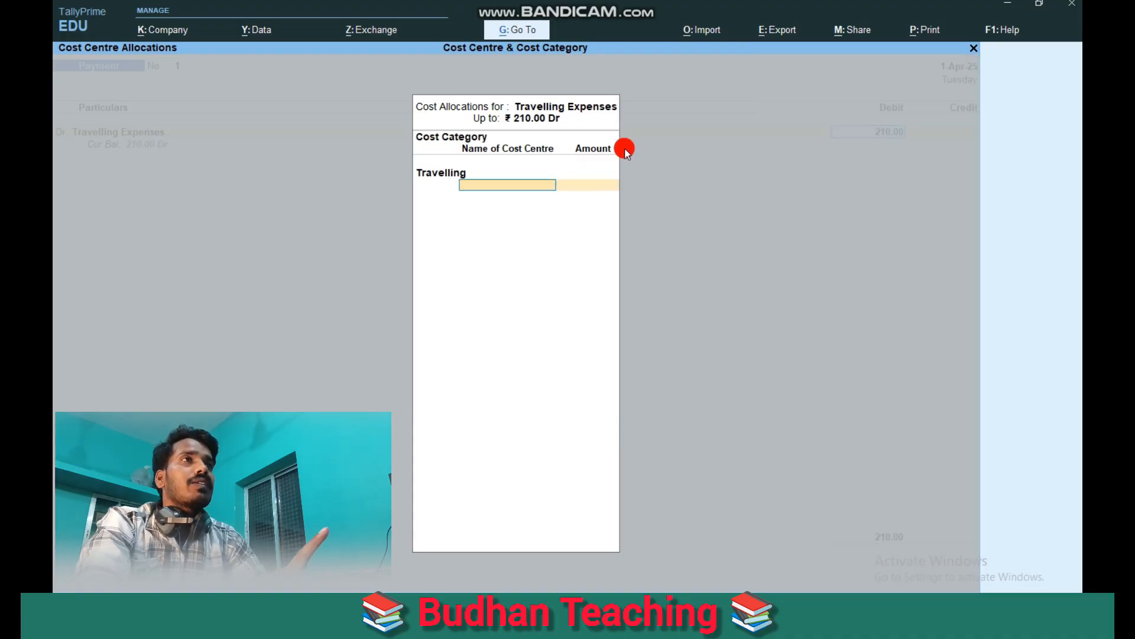
{"action": "key", "text": "space"}
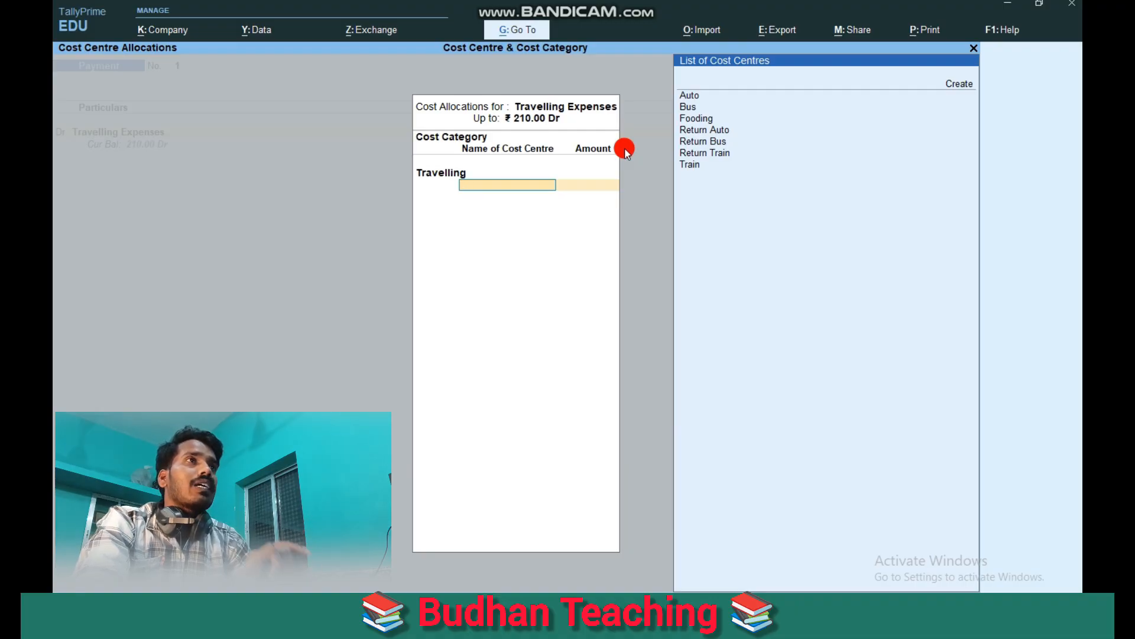
{"action": "key", "text": "Down"}
{"action": "key", "text": "Down"}
{"action": "key", "text": "Down"}
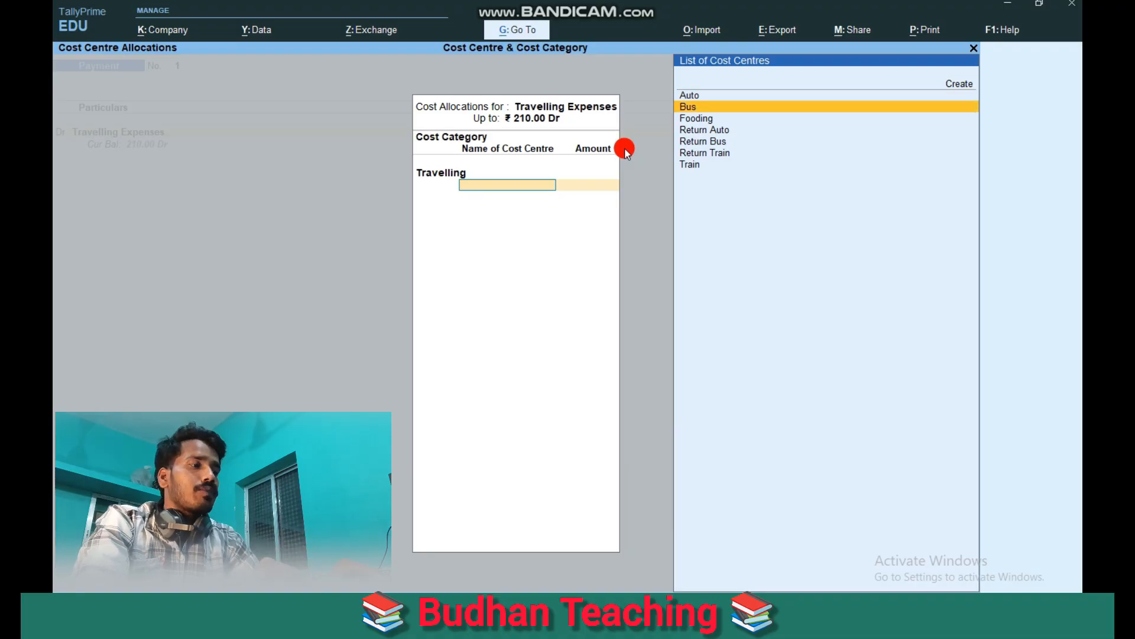
{"action": "key", "text": "Down"}
{"action": "key", "text": "Down"}
{"action": "key", "text": "Down"}
{"action": "key", "text": "Down"}
{"action": "key", "text": "Down"}
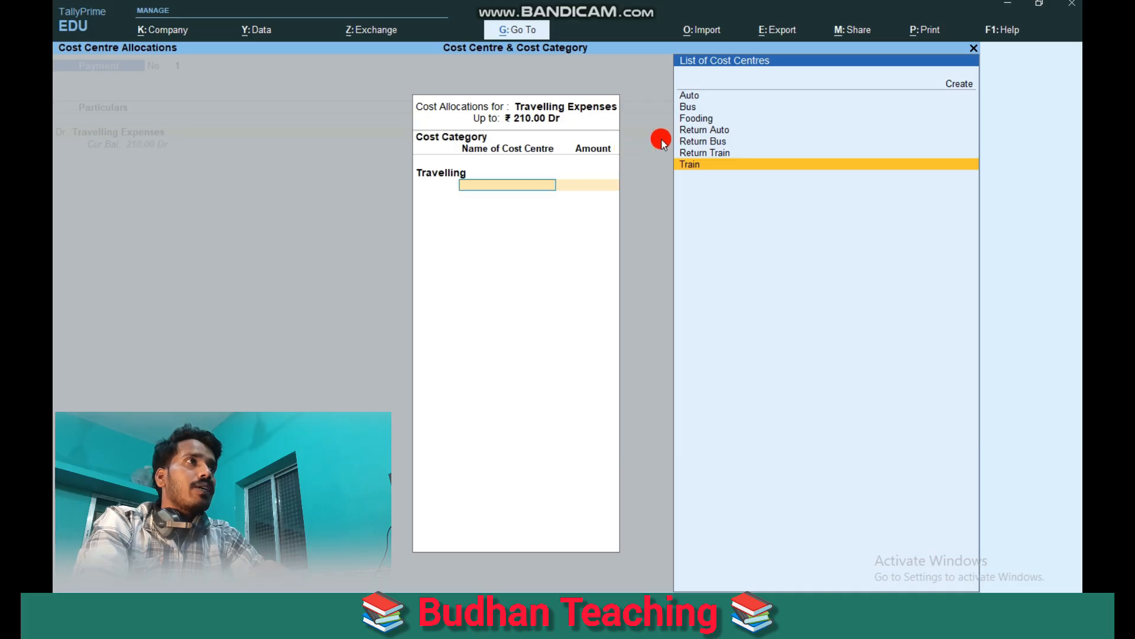
{"action": "key", "text": "Return"}
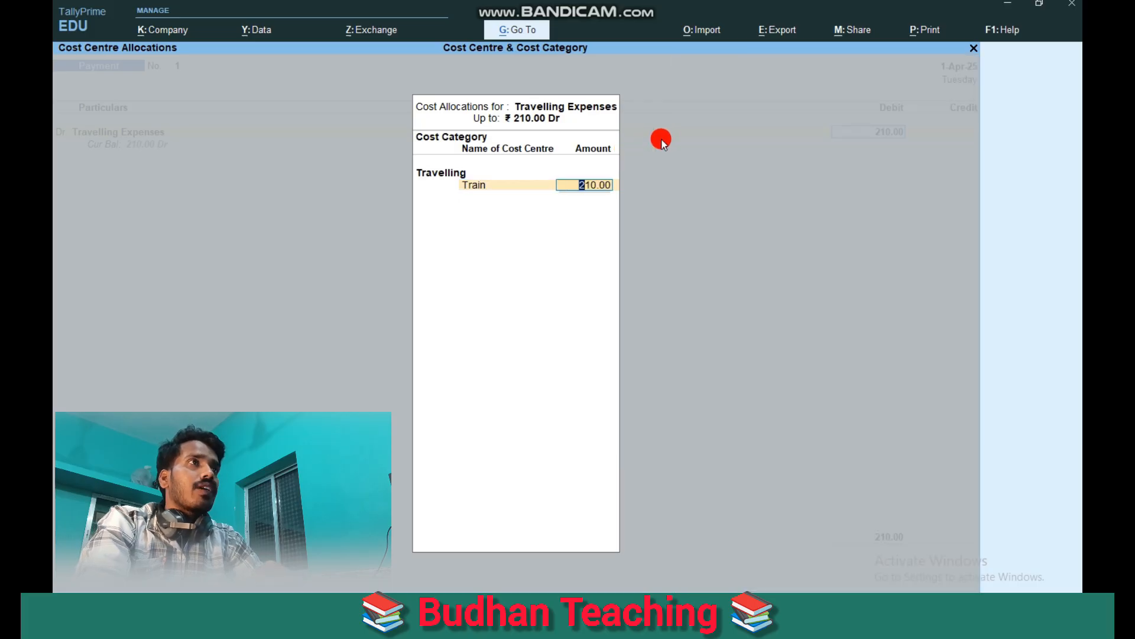
{"action": "type", "text": "5"}
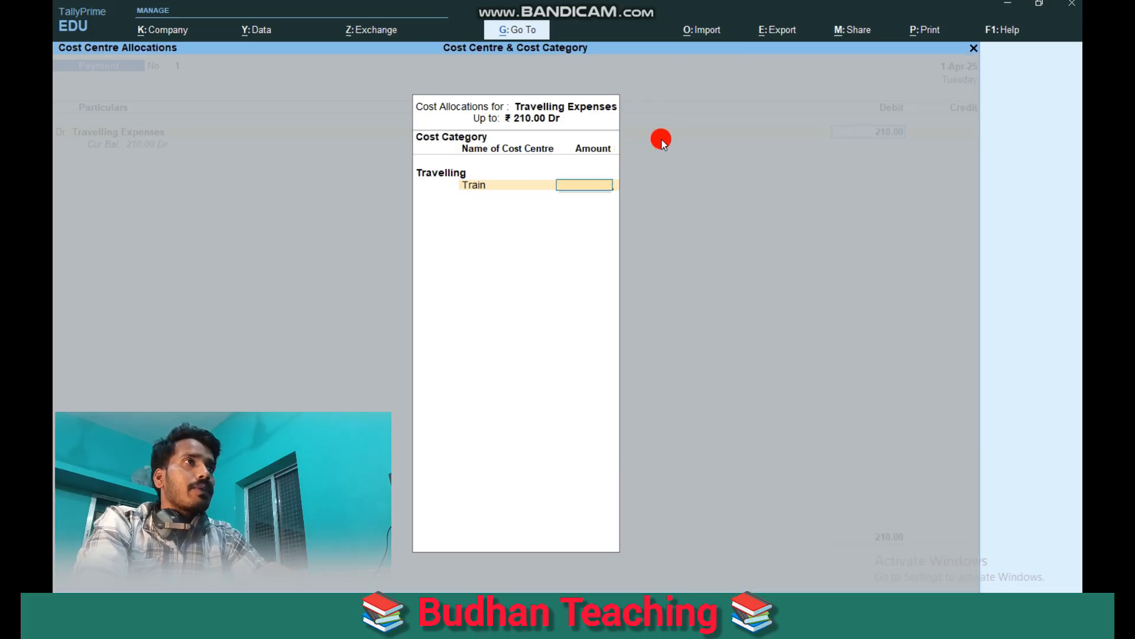
{"action": "type", "text": "20"}
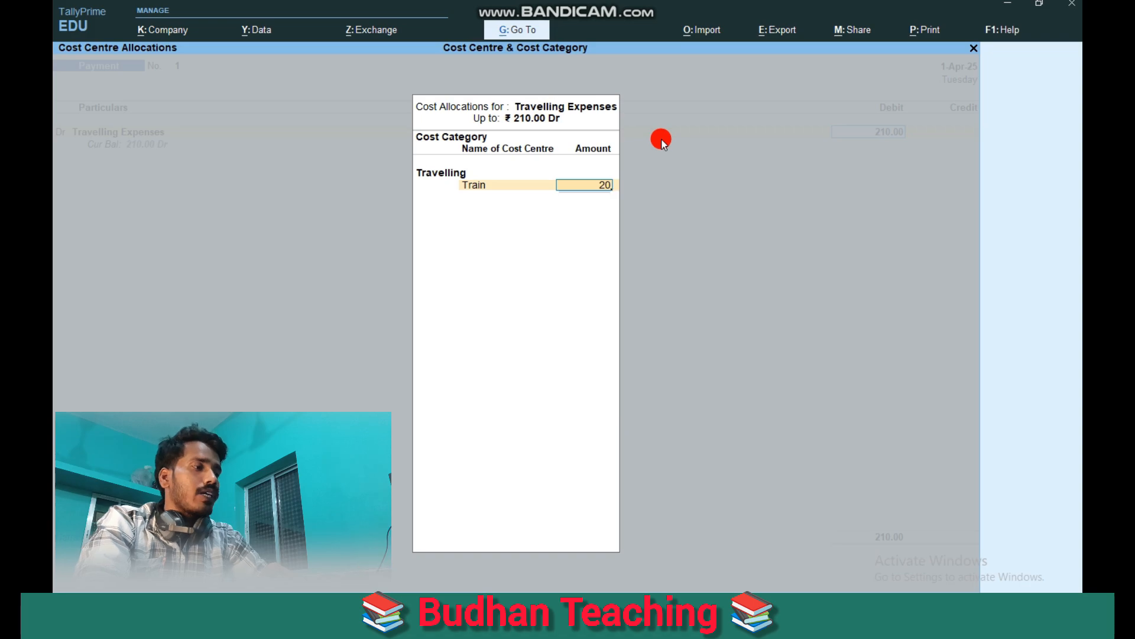
{"action": "key", "text": "Return"}
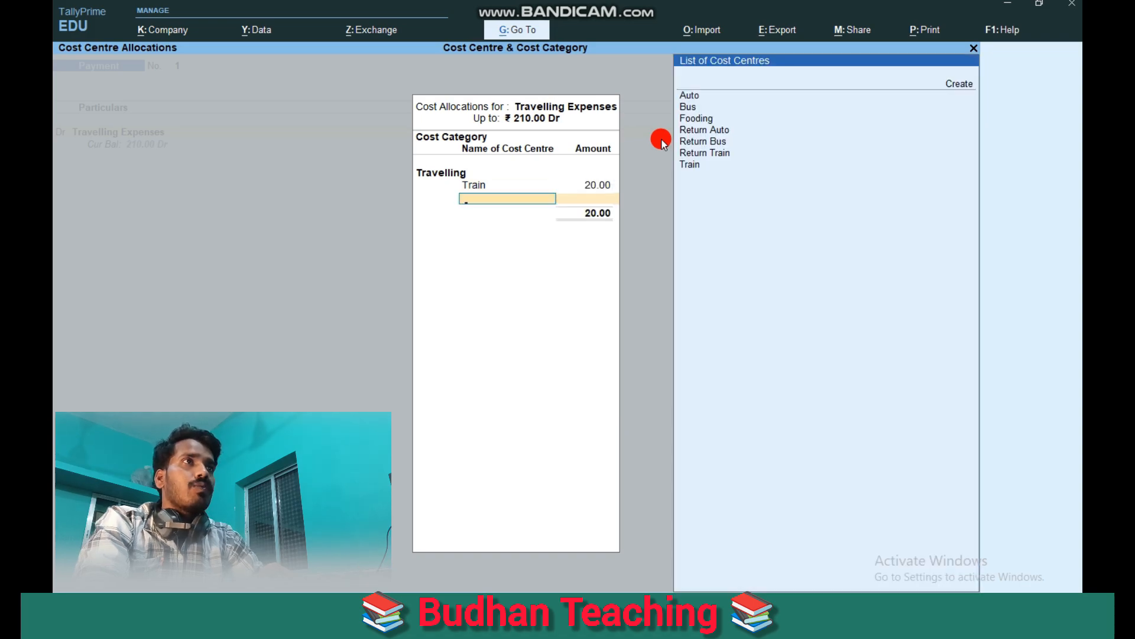
- Allocate 50 of the travelling expenses to the Bus cost centre
{"action": "key", "text": "Down"}
{"action": "key", "text": "Down"}
{"action": "key", "text": "Down"}
{"action": "key", "text": "Return"}
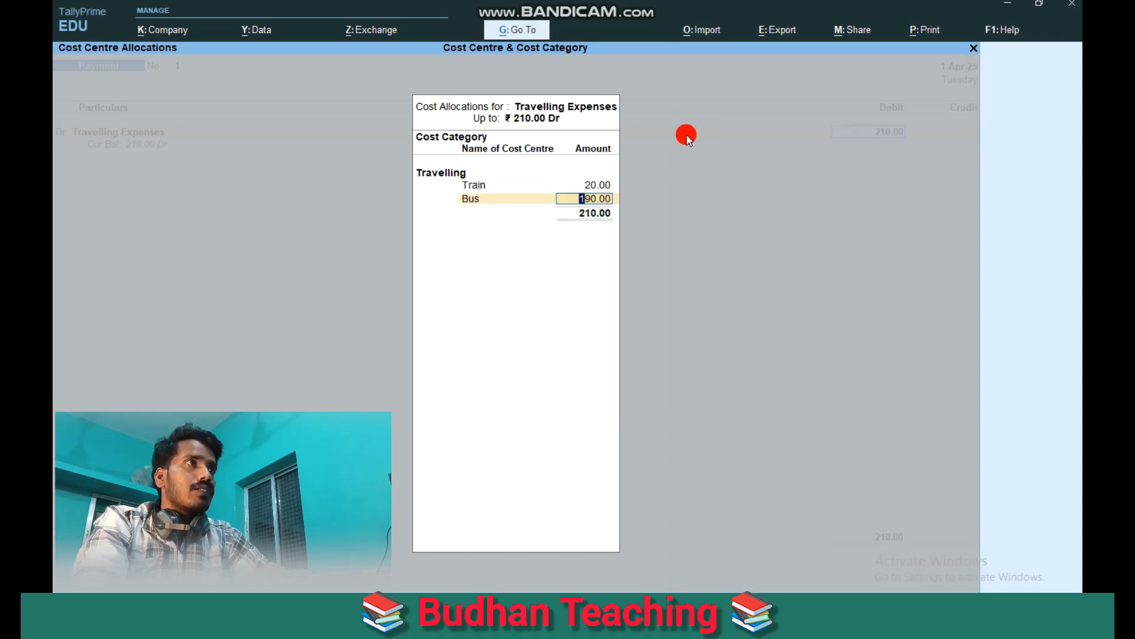
{"action": "type", "text": "50"}
{"action": "key", "text": "Return"}
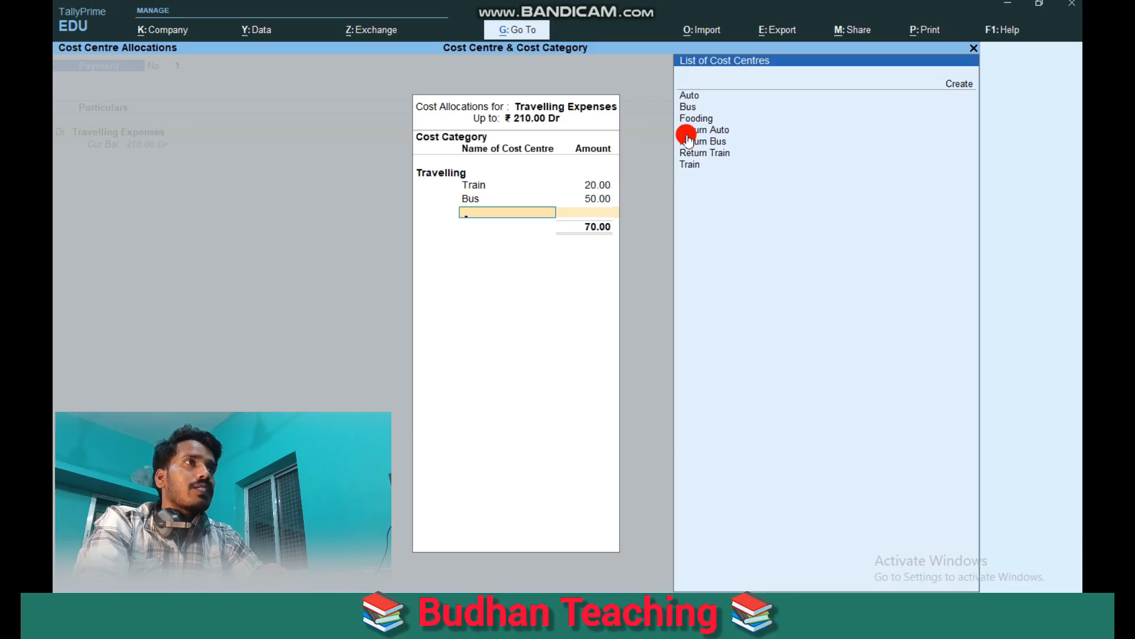
- Allocate 10 of the travelling expenses to the Auto cost centre
{"action": "key", "text": "Down"}
{"action": "key", "text": "Down"}
{"action": "key", "text": "Down"}
{"action": "key", "text": "Down"}
{"action": "key", "text": "Down"}
{"action": "key", "text": "Down"}
{"action": "key", "text": "Down"}
{"action": "key", "text": "Up"}
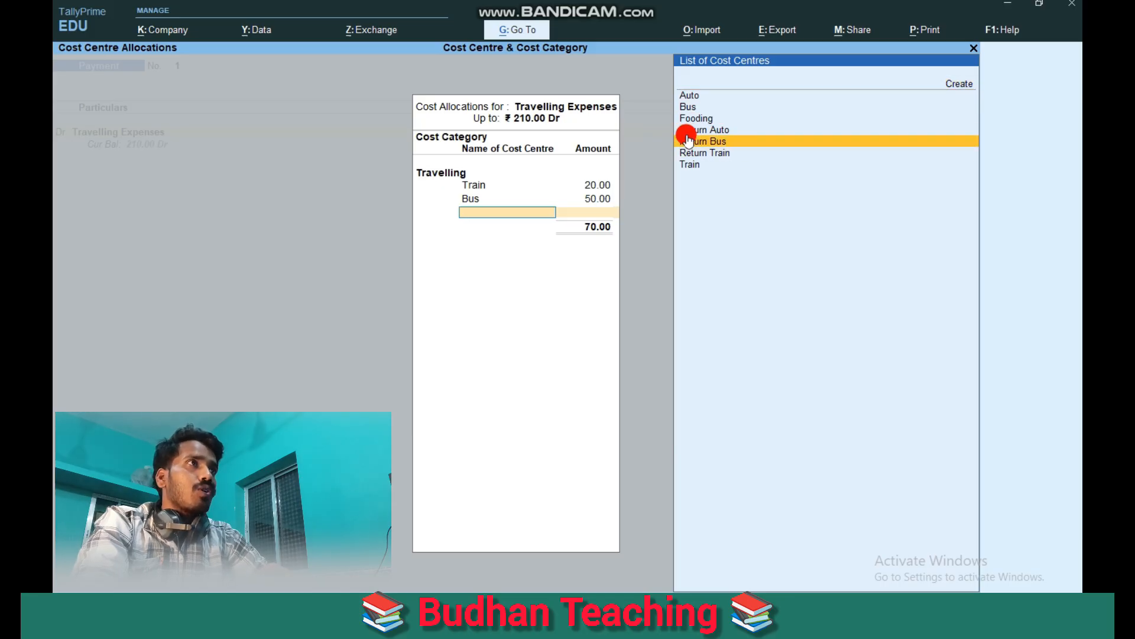
{"action": "key", "text": "Up"}
{"action": "key", "text": "Up"}
{"action": "key", "text": "Up"}
{"action": "key", "text": "Up"}
{"action": "key", "text": "Return"}
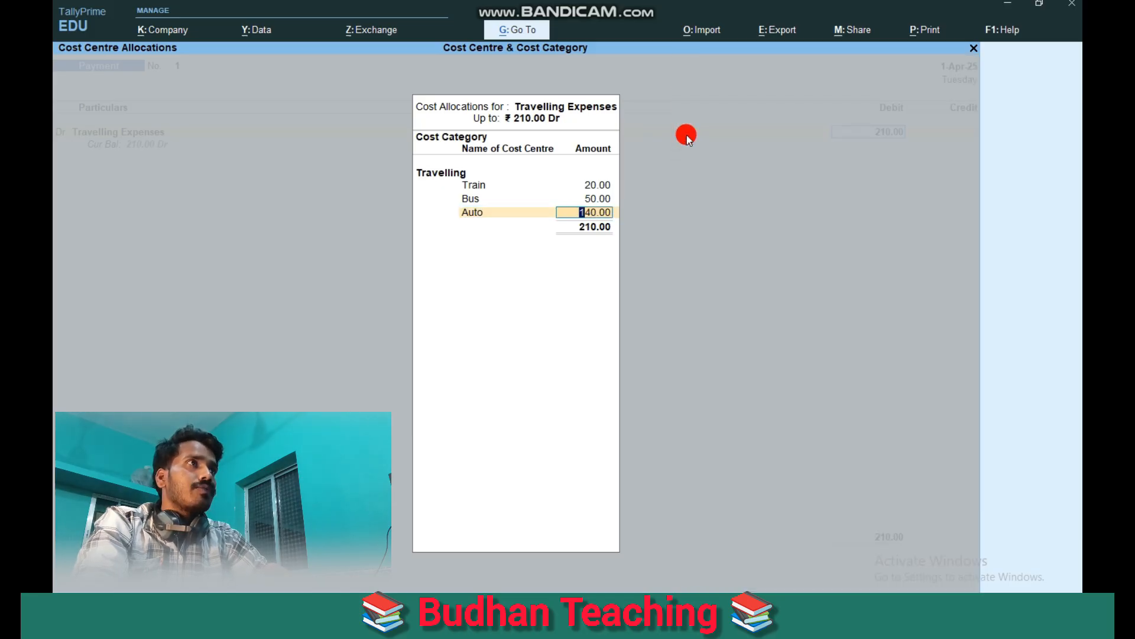
{"action": "type", "text": "10"}
{"action": "key", "text": "Return"}
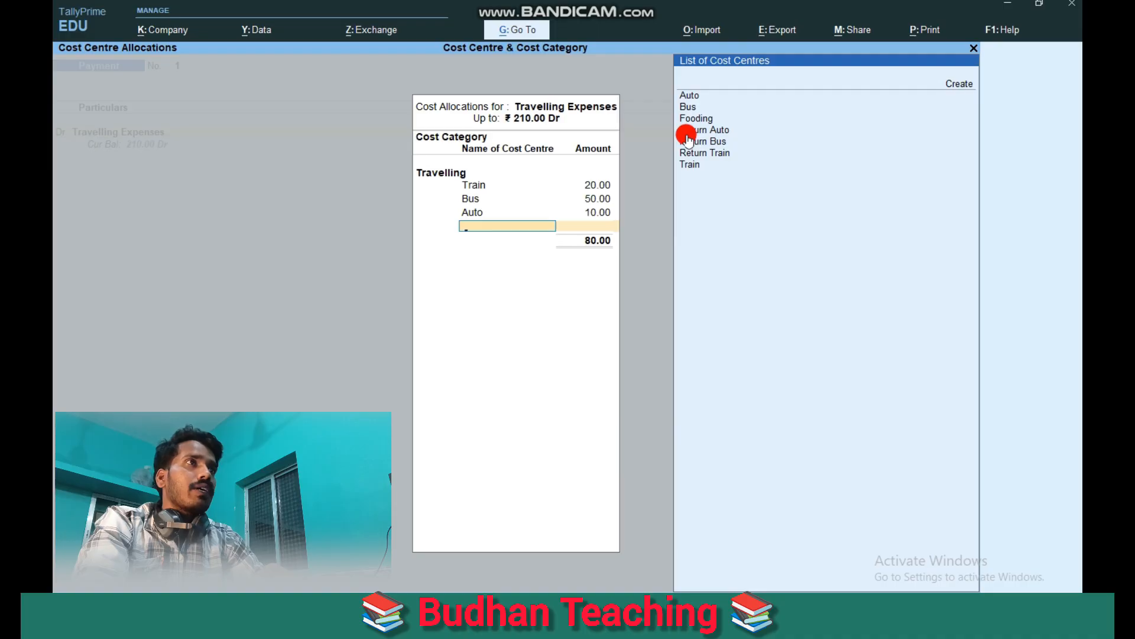
- Allocate 50 of the travelling expenses to the Fooding cost centre
{"action": "key", "text": "Down"}
{"action": "key", "text": "Down"}
{"action": "key", "text": "Down"}
{"action": "key", "text": "Down"}
{"action": "key", "text": "Down"}
{"action": "key", "text": "Up"}
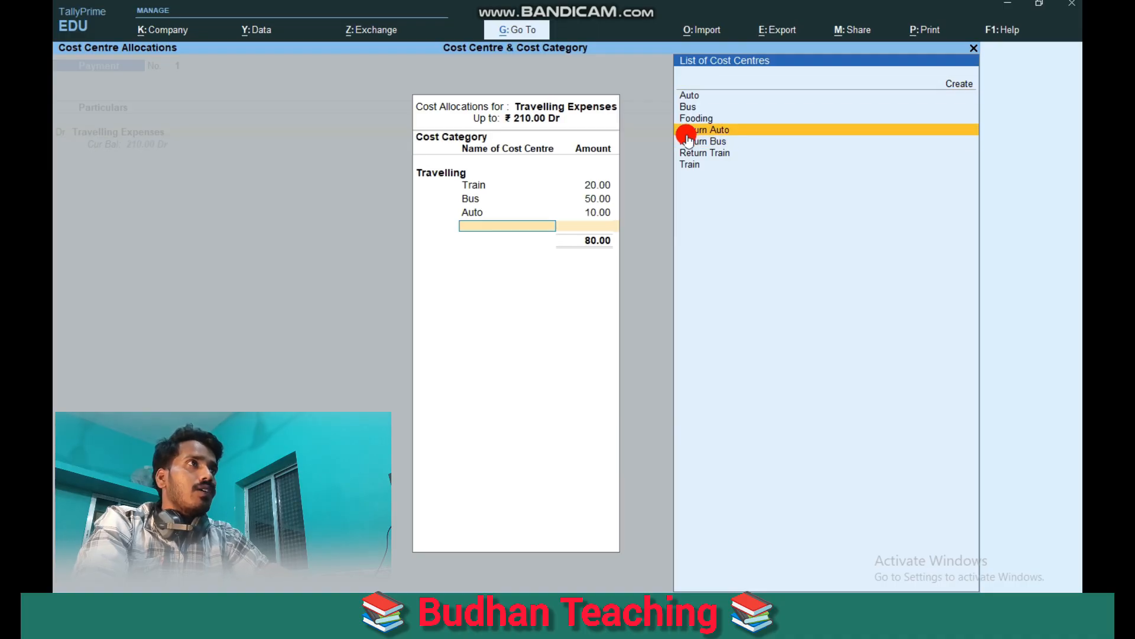
{"action": "key", "text": "Up"}
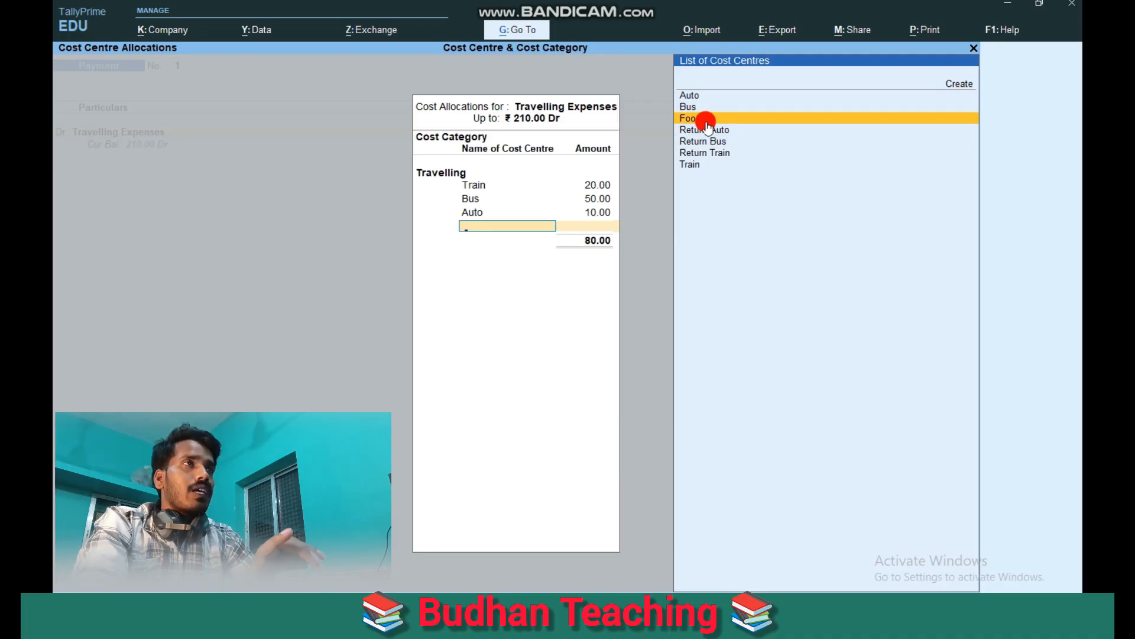
{"action": "key", "text": "Return"}
{"action": "type", "text": "50"}
{"action": "key", "text": "Return"}
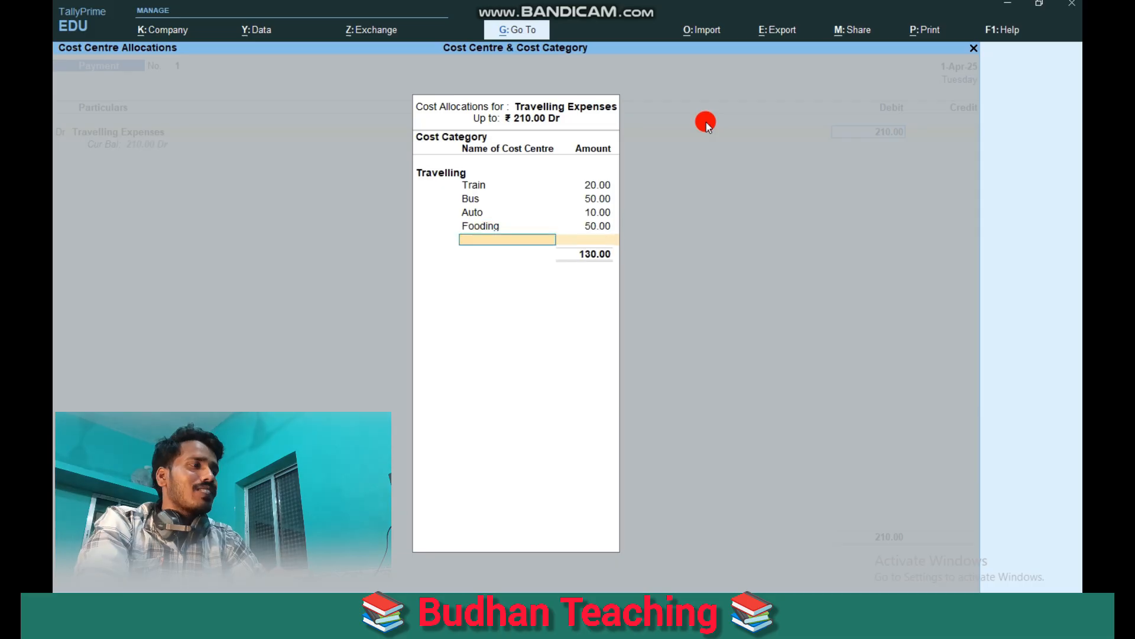
- Add the Return Train cost centre to the allocation with an amount of 50
{"action": "key", "text": "Down"}
{"action": "key", "text": "Down"}
{"action": "key", "text": "Down"}
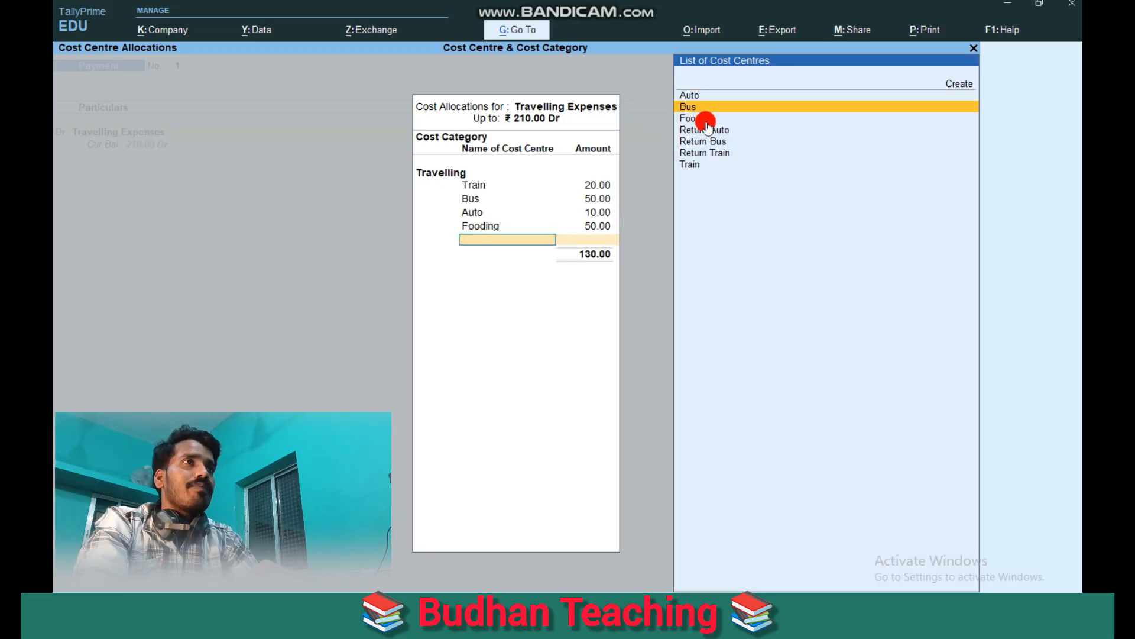
{"action": "key", "text": "Down"}
{"action": "key", "text": "Down"}
{"action": "key", "text": "Down"}
{"action": "key", "text": "Down"}
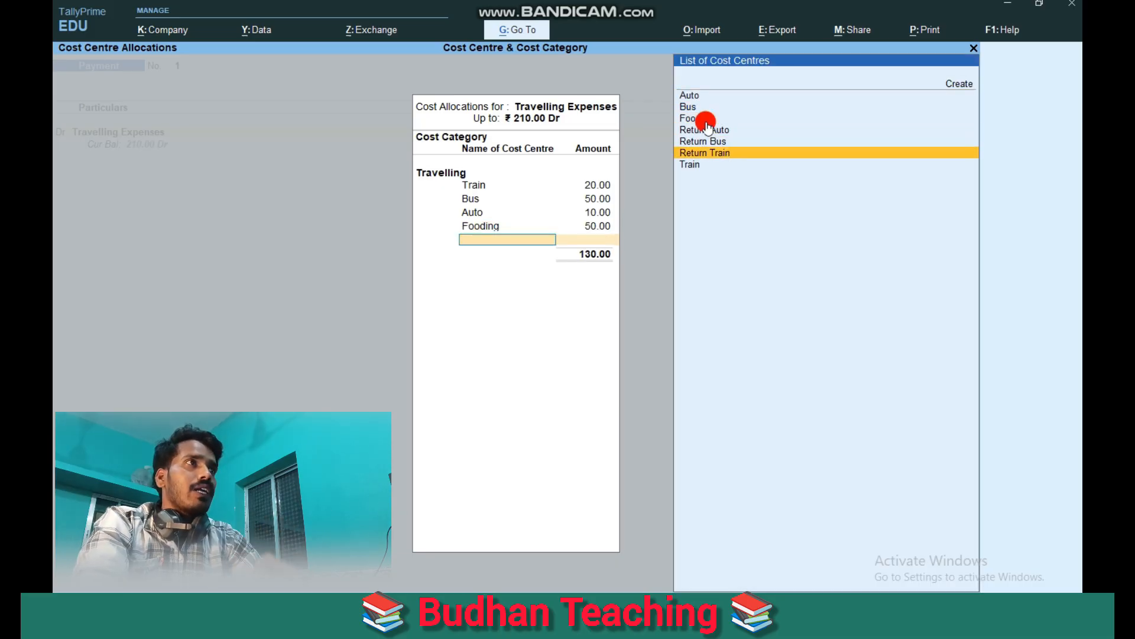
{"action": "key", "text": "Return"}
{"action": "type", "text": "50"}
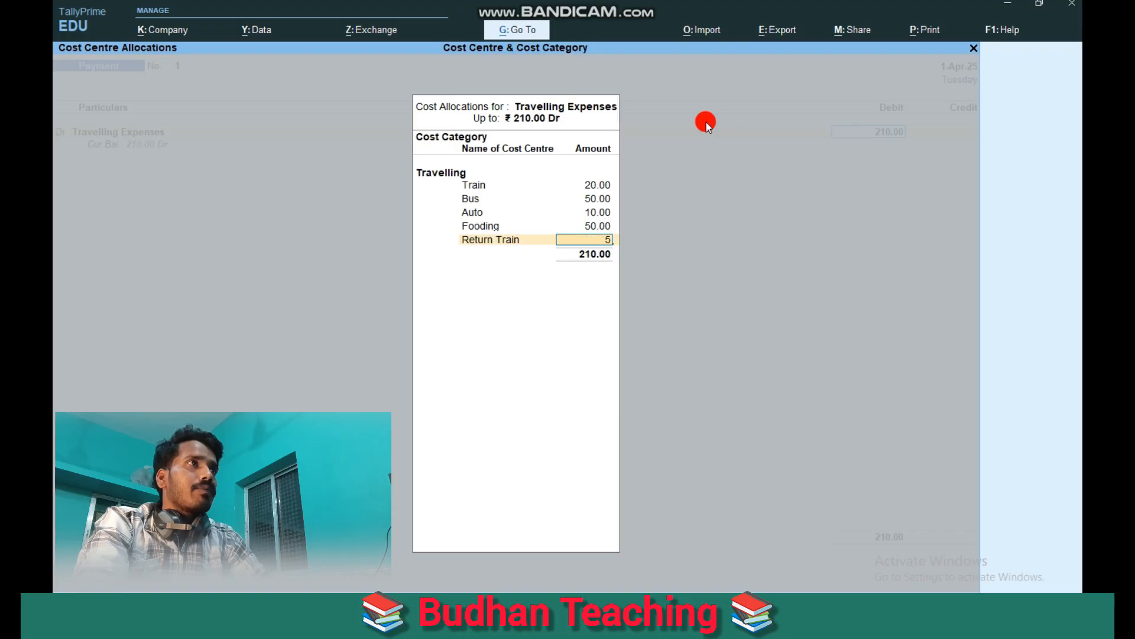
{"action": "key", "text": "Return"}
- Add Return Bus as the next cost centre in the travelling expenses allocation
{"action": "key", "text": "Down"}
{"action": "key", "text": "Down"}
{"action": "key", "text": "Down"}
{"action": "key", "text": "Down"}
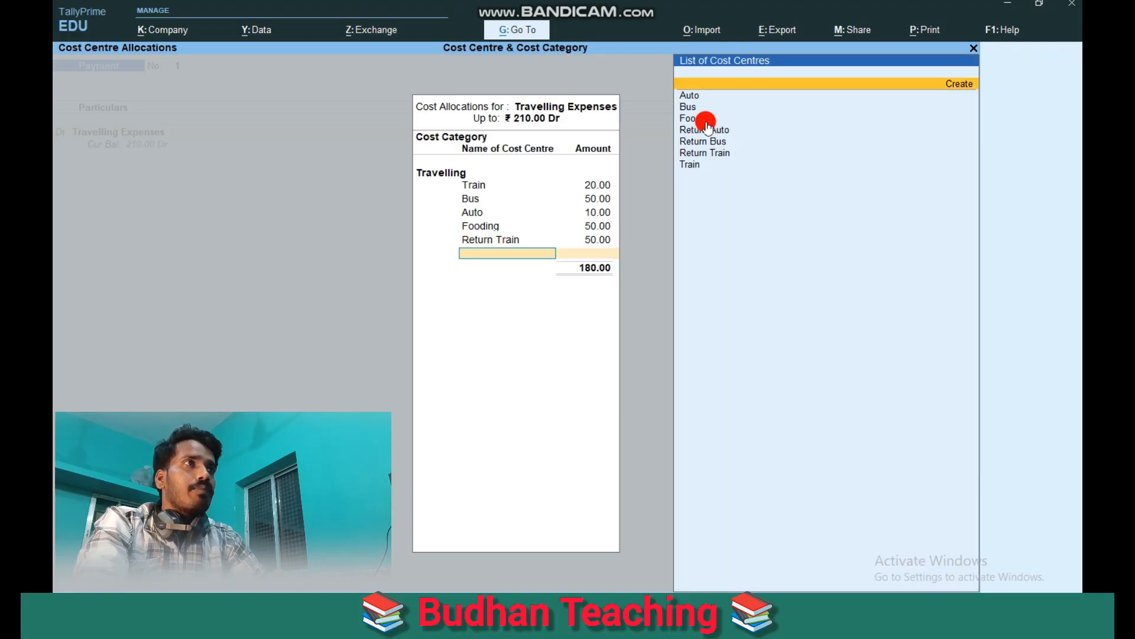
{"action": "key", "text": "Down"}
{"action": "key", "text": "Down"}
{"action": "key", "text": "Return"}
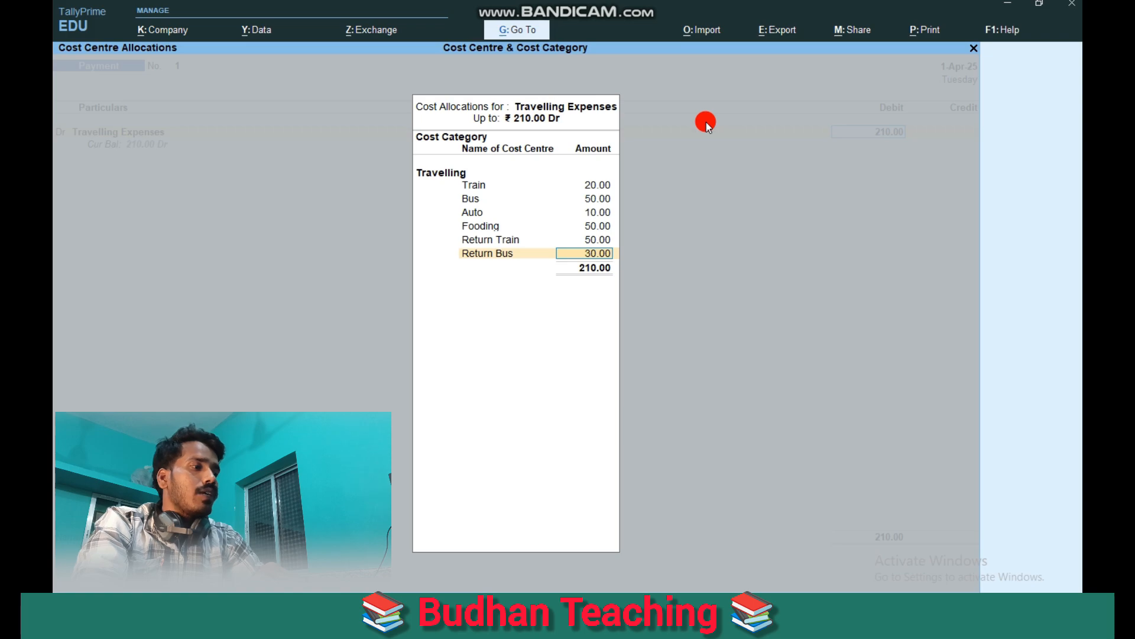
- Correct the Return Train amount to 20 and set the Return Bus amount to 50
{"action": "key", "text": "BackSpace"}
{"action": "key", "text": "BackSpace"}
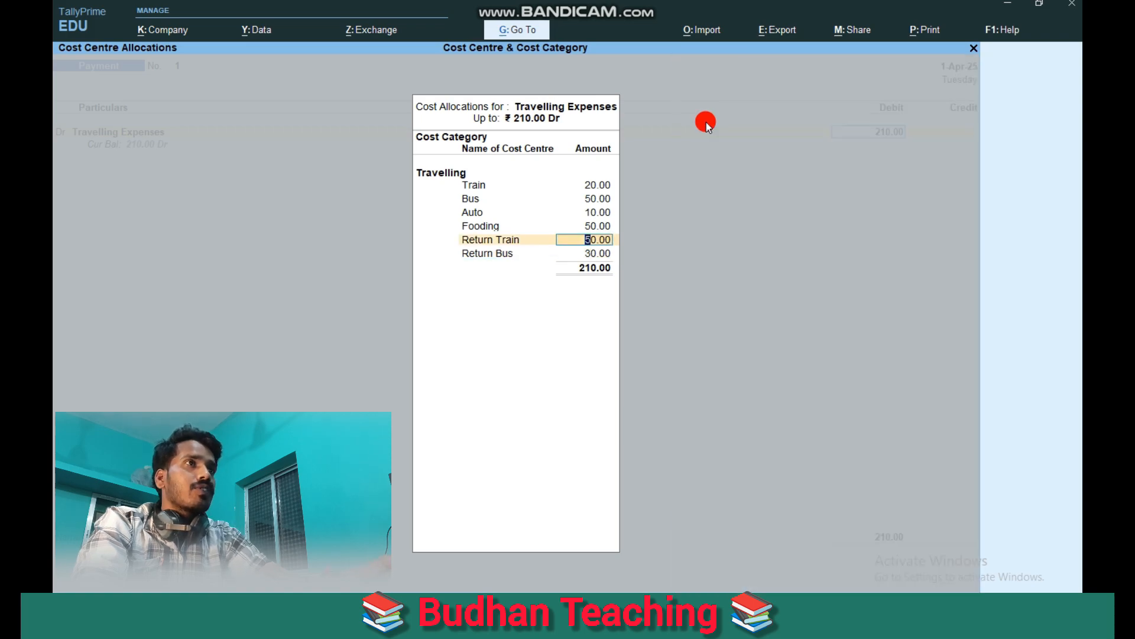
{"action": "type", "text": "20"}
{"action": "key", "text": "Return"}
{"action": "key", "text": "Return"}
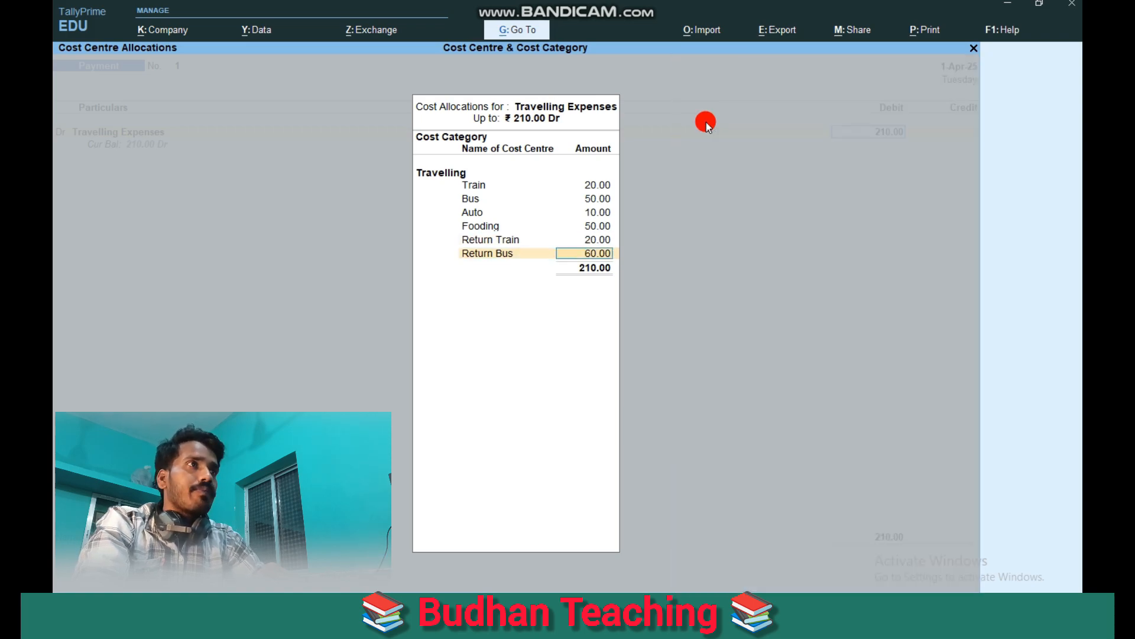
{"action": "type", "text": "50"}
{"action": "key", "text": "Return"}
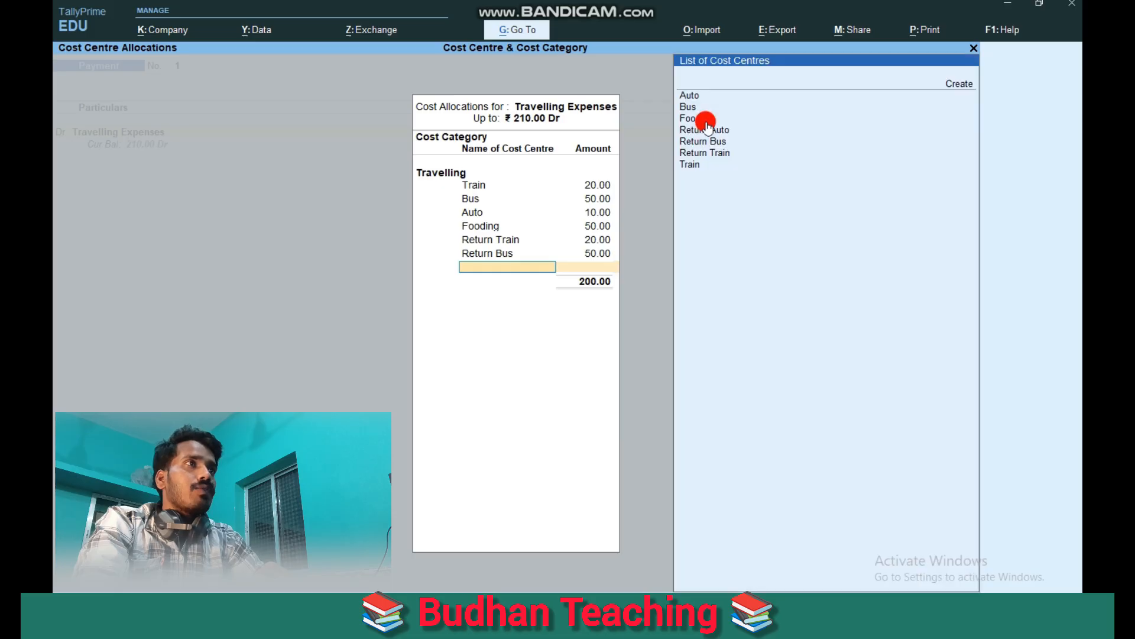
- Allocate the remaining 10 of the travelling expenses to the Return Auto cost centre
{"action": "key", "text": "Down"}
{"action": "key", "text": "Return"}
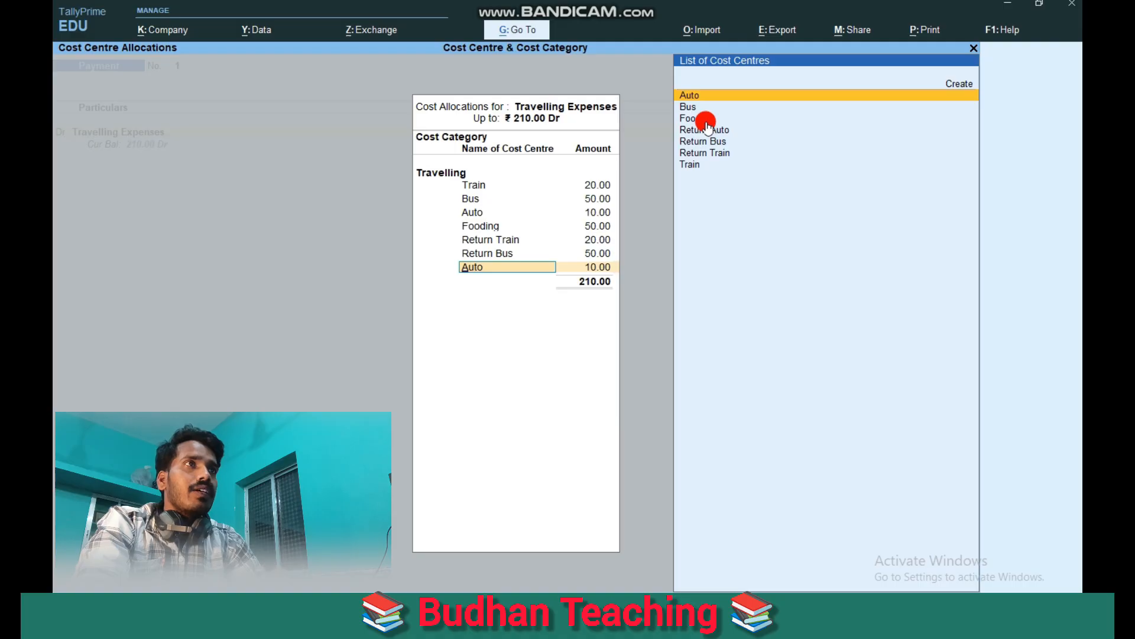
{"action": "key", "text": "Down"}
{"action": "key", "text": "Down"}
{"action": "key", "text": "Down"}
{"action": "key", "text": "Return"}
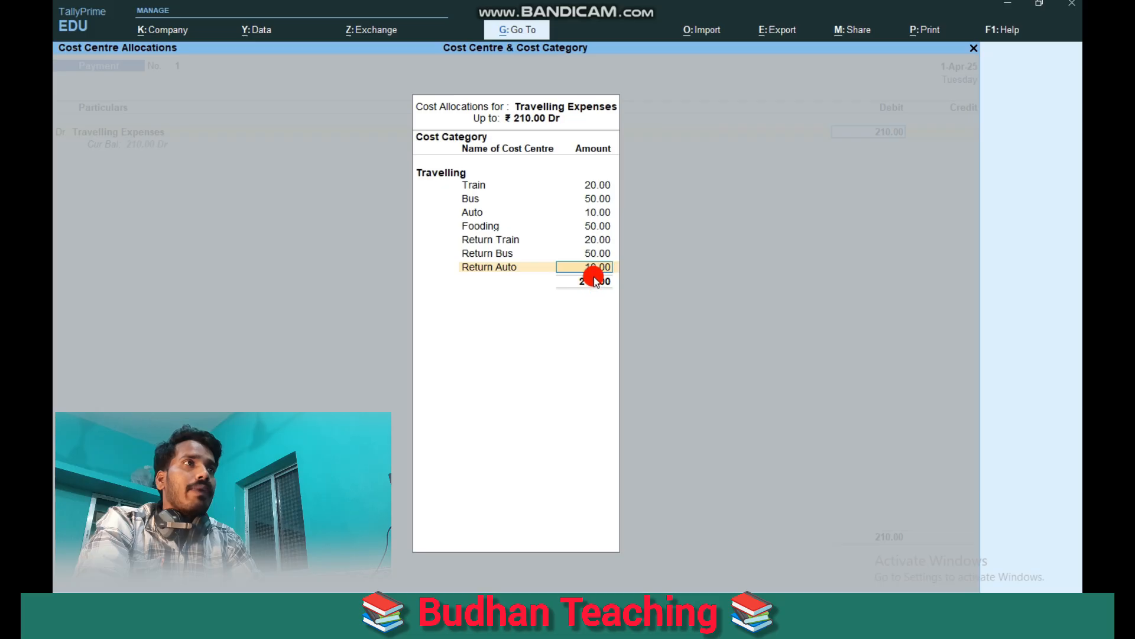
{"action": "key", "text": "Return"}
- Finish the cost centre allocation and credit the Cash ledger with 210 in the payment voucher
{"action": "key", "text": "Return"}
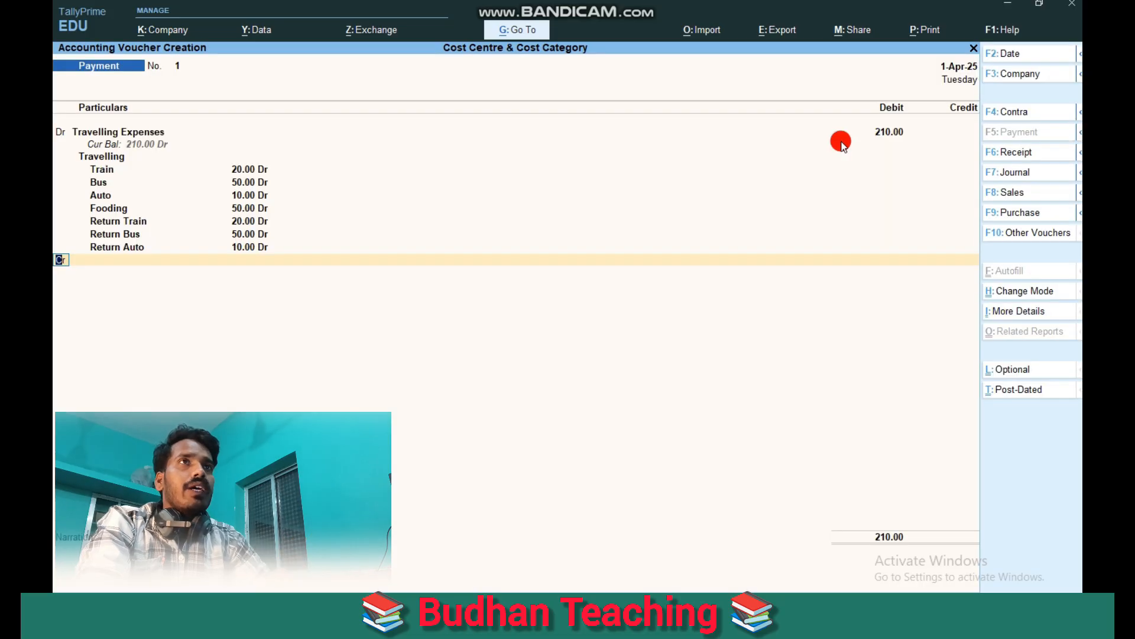
{"action": "key", "text": "Return"}
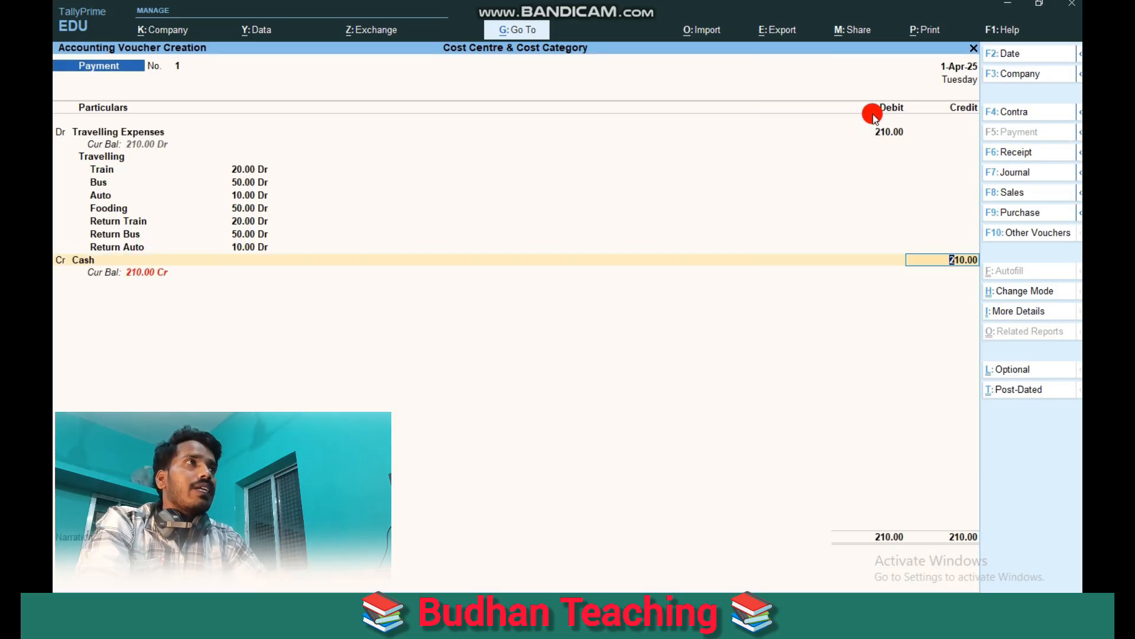
{"action": "key", "text": "Return"}
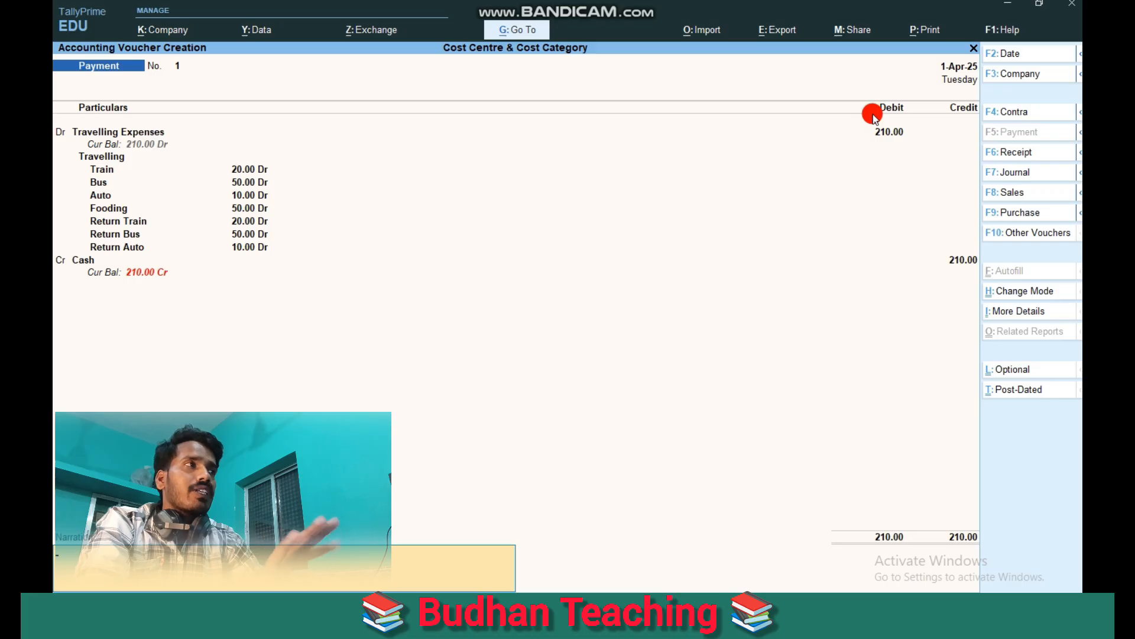
- Save the 210 travelling expenses payment voucher without a narration and leave voucher entry
{"action": "key", "text": "Return"}
{"action": "key", "text": "Return"}
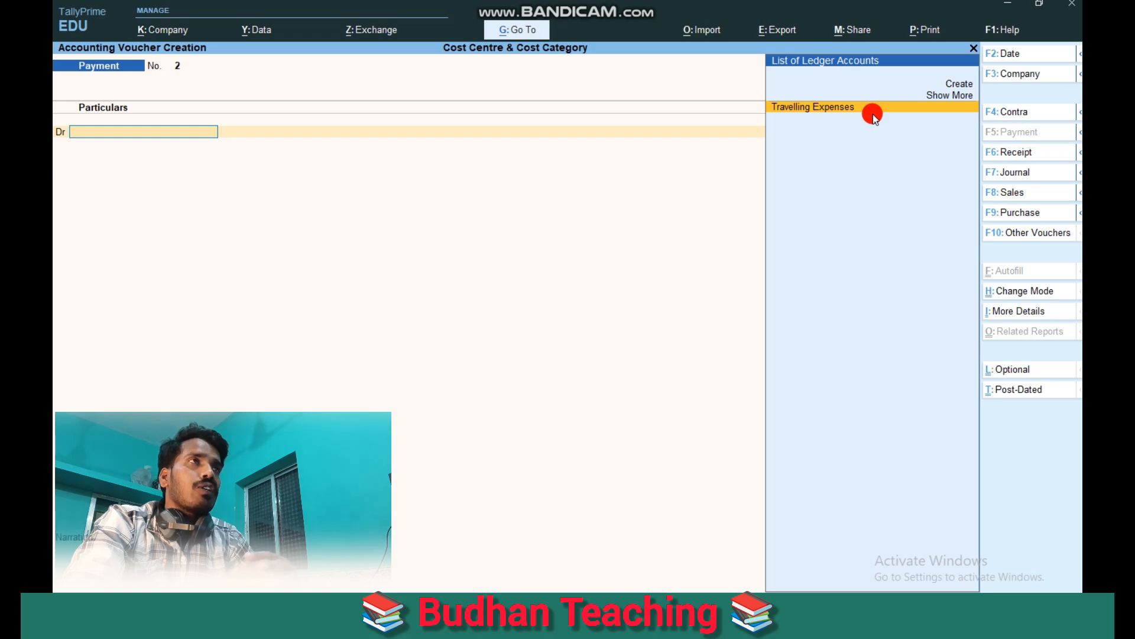
{"action": "key", "text": "Escape"}
{"action": "key", "text": "Return"}
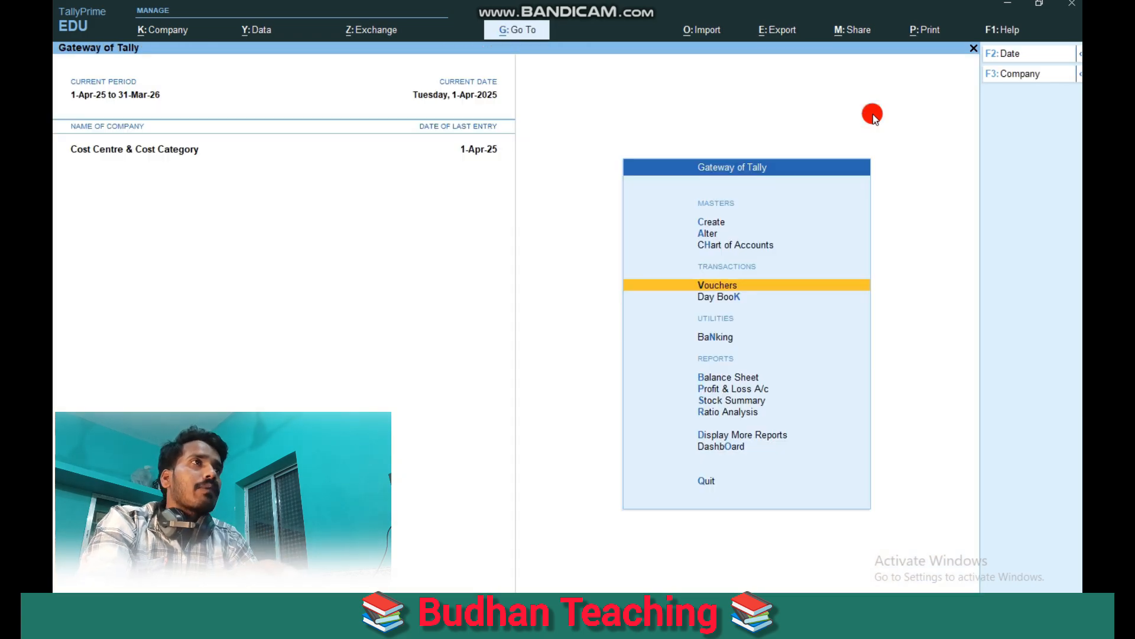
- Display the Category Summary report for cost centres, found among the statements of accounts
{"action": "key", "text": "Down"}
{"action": "key", "text": "Down"}
{"action": "key", "text": "Down"}
{"action": "key", "text": "Down"}
{"action": "key", "text": "Down"}
{"action": "key", "text": "Down"}
{"action": "key", "text": "Down"}
{"action": "key", "text": "Down"}
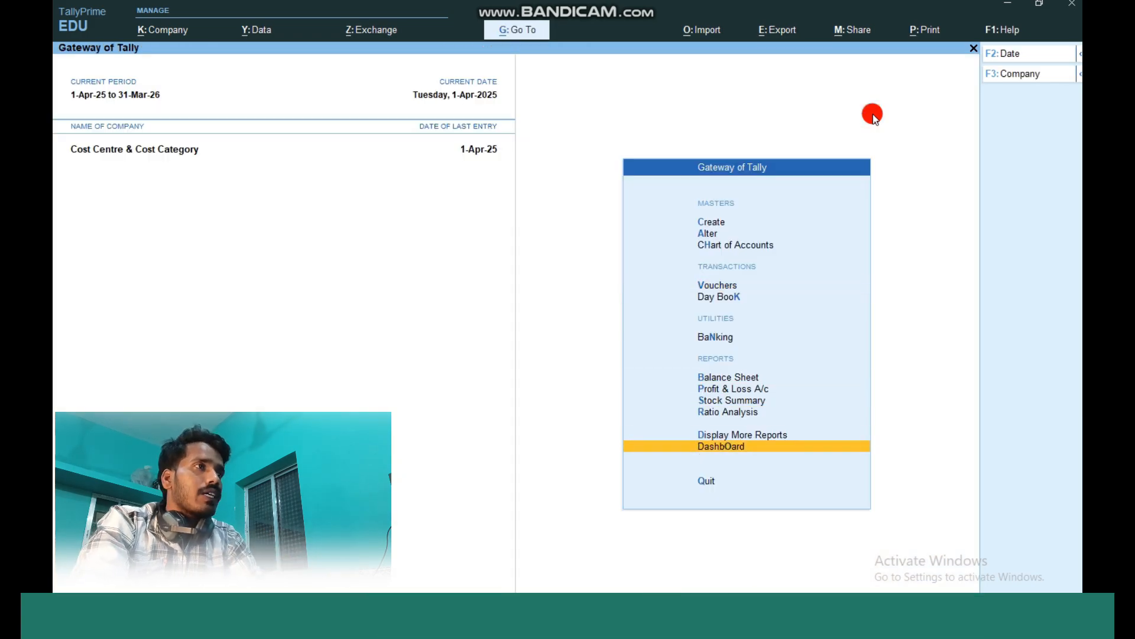
{"action": "key", "text": "Up"}
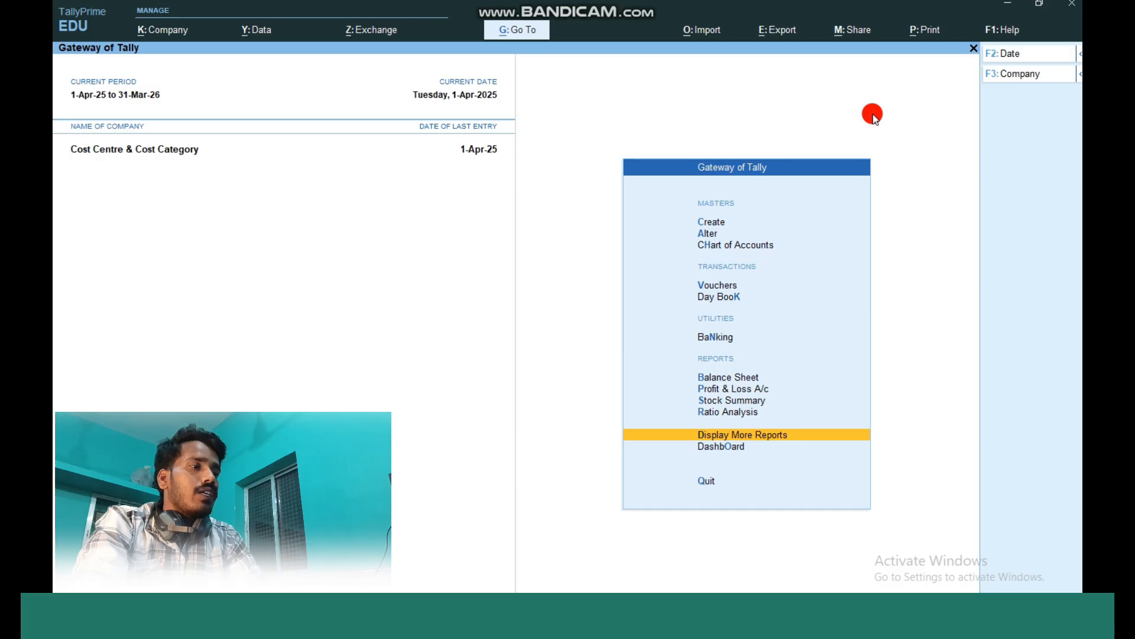
{"action": "key", "text": "Return"}
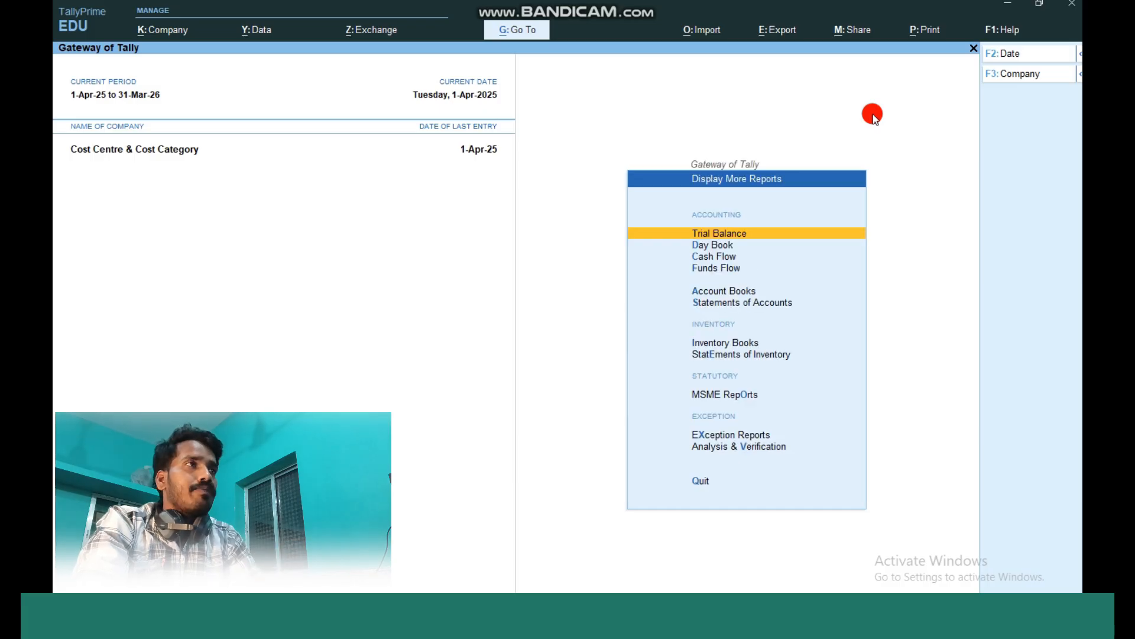
{"action": "key", "text": "Down"}
{"action": "key", "text": "Down"}
{"action": "key", "text": "Down"}
{"action": "key", "text": "Down"}
{"action": "key", "text": "Down"}
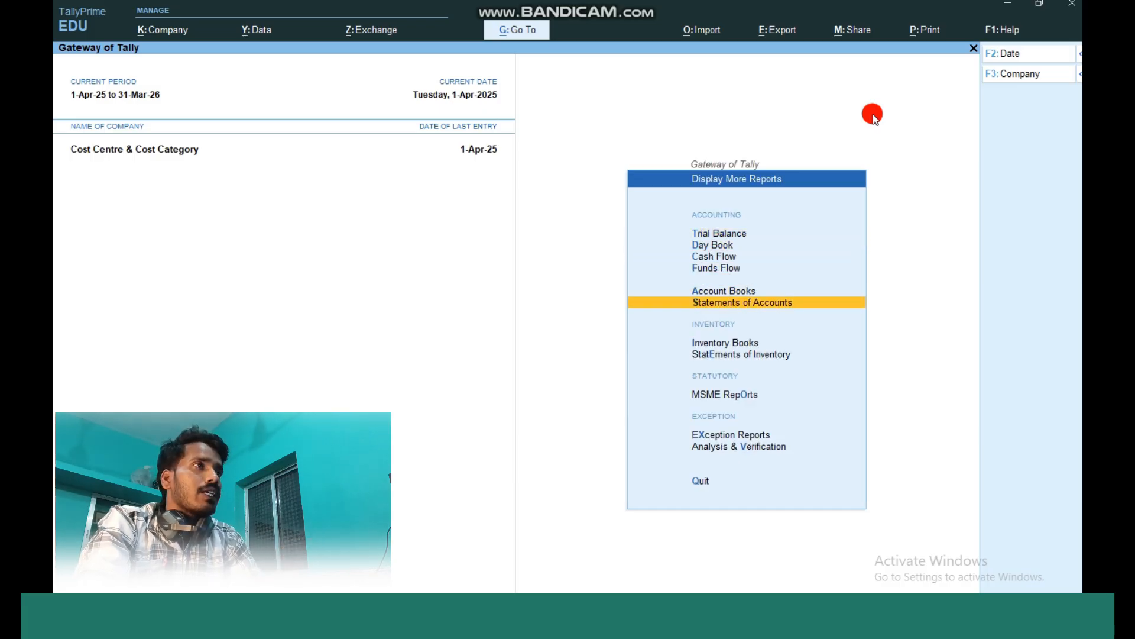
{"action": "key", "text": "Return"}
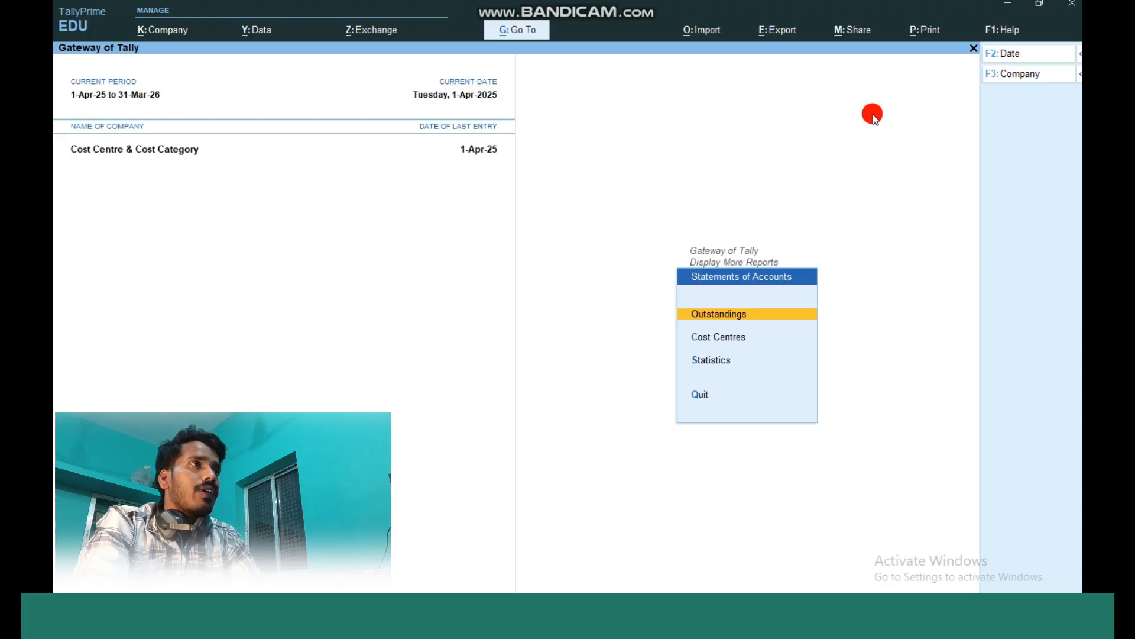
{"action": "key", "text": "Down"}
{"action": "key", "text": "Return"}
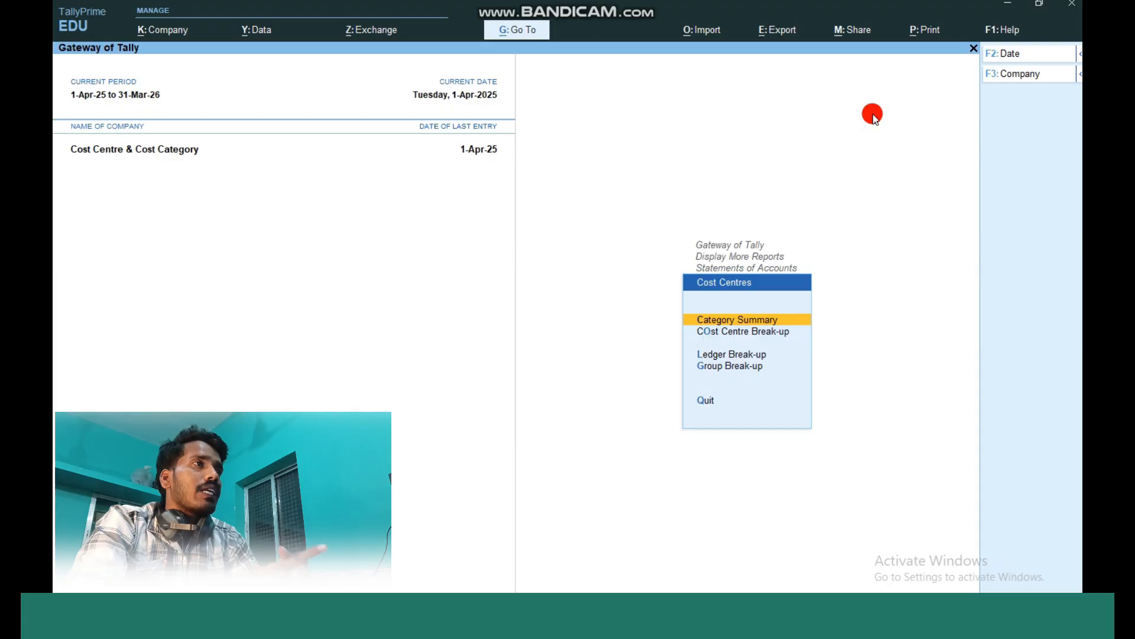
{"action": "key", "text": "Return"}
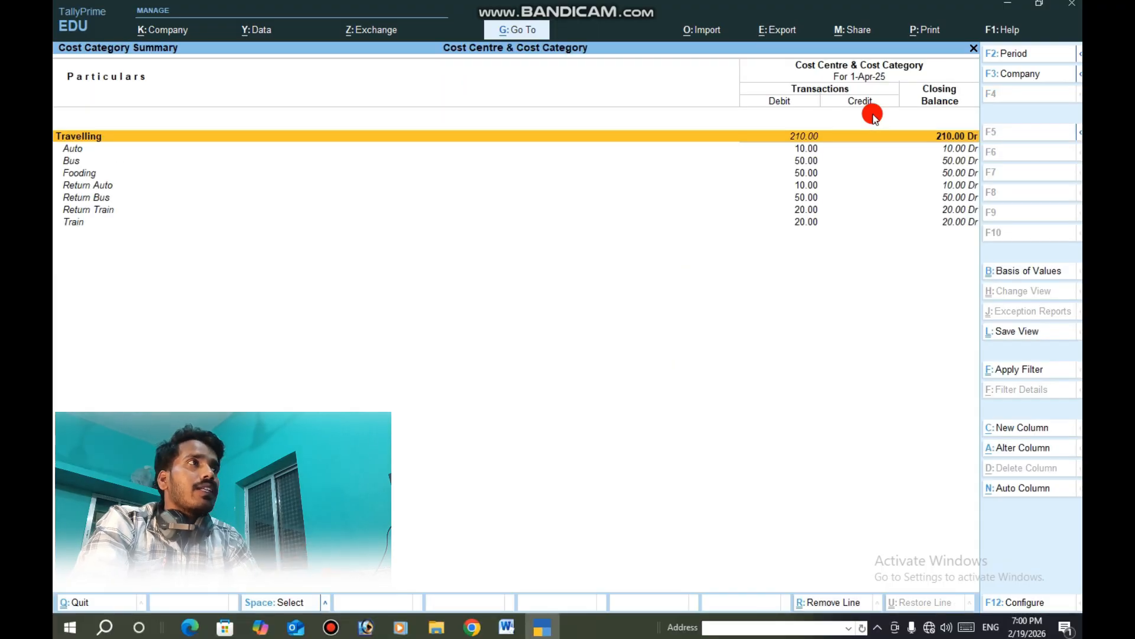